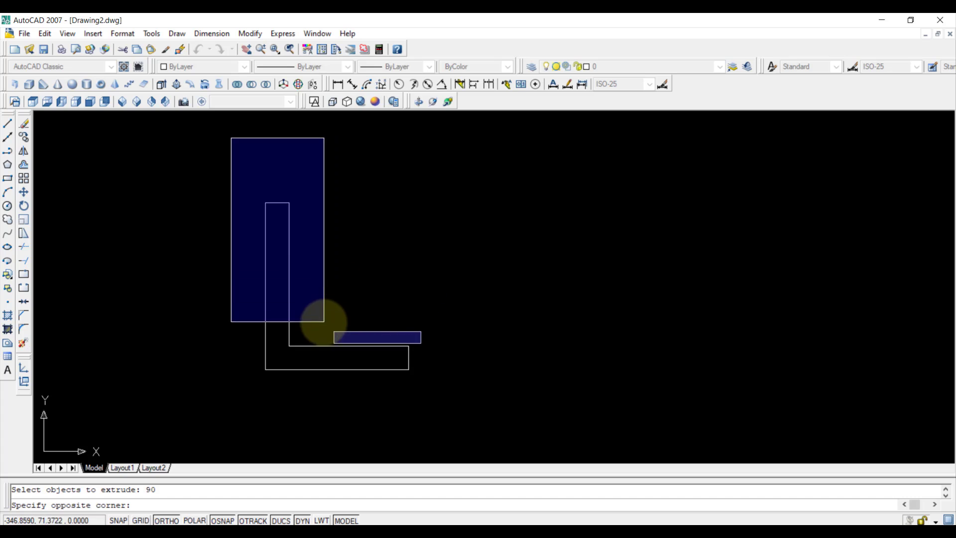
Step: Extrude all the lines of the L-shaped profile to a height of 90
{"action": "left_click", "coordinate": [430, 386]}
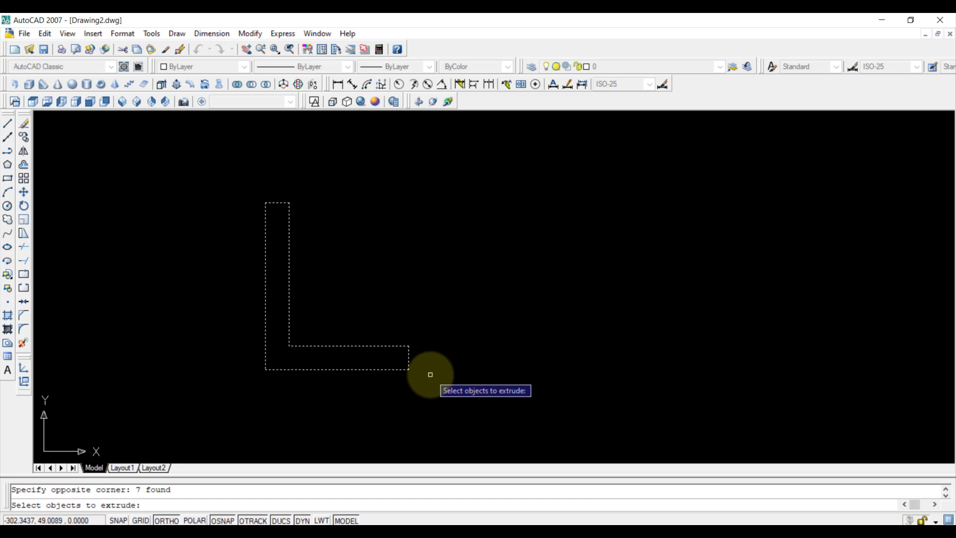
{"action": "key", "text": "Return"}
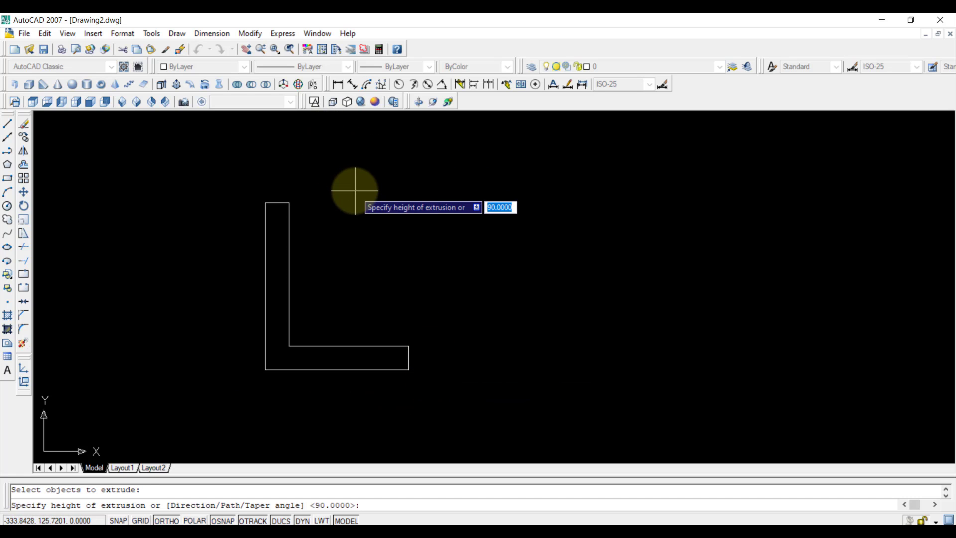
{"action": "type", "text": "90"}
{"action": "key", "text": "Return"}
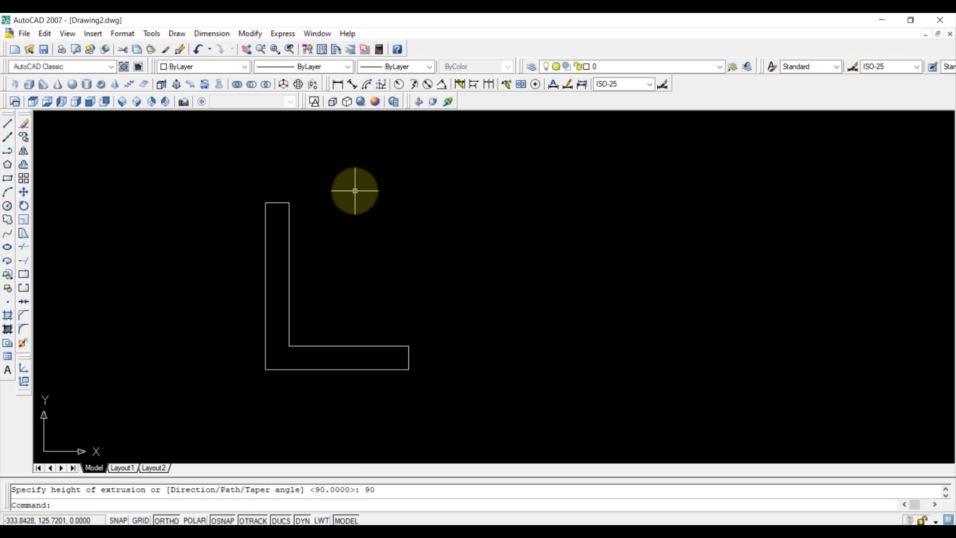
Step: View the extruded bracket in SW Isometric with the Conceptual, 3D Hidden and 3D Wireframe styles, then return to 2D Wireframe
{"action": "left_click", "coordinate": [122, 102]}
{"action": "left_click", "coordinate": [385, 101]}
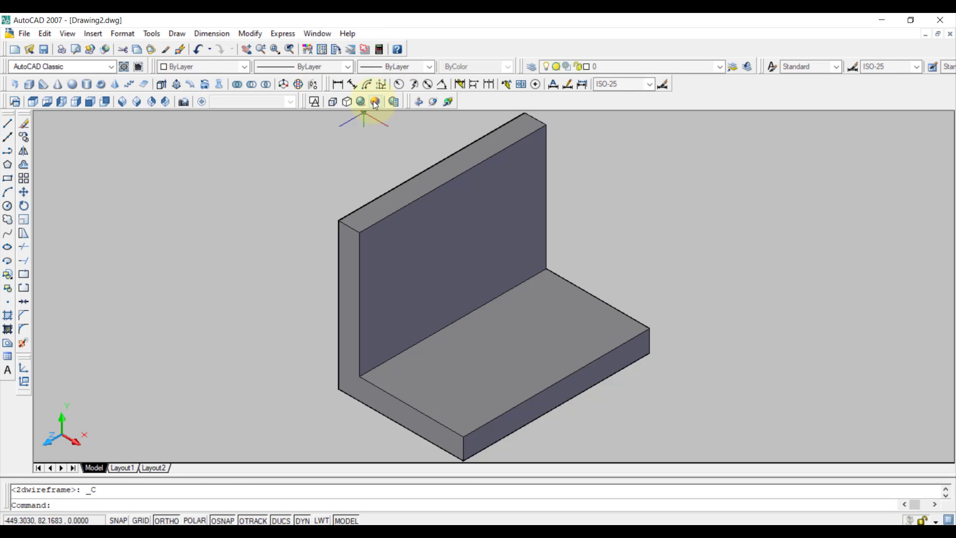
{"action": "left_click", "coordinate": [347, 102]}
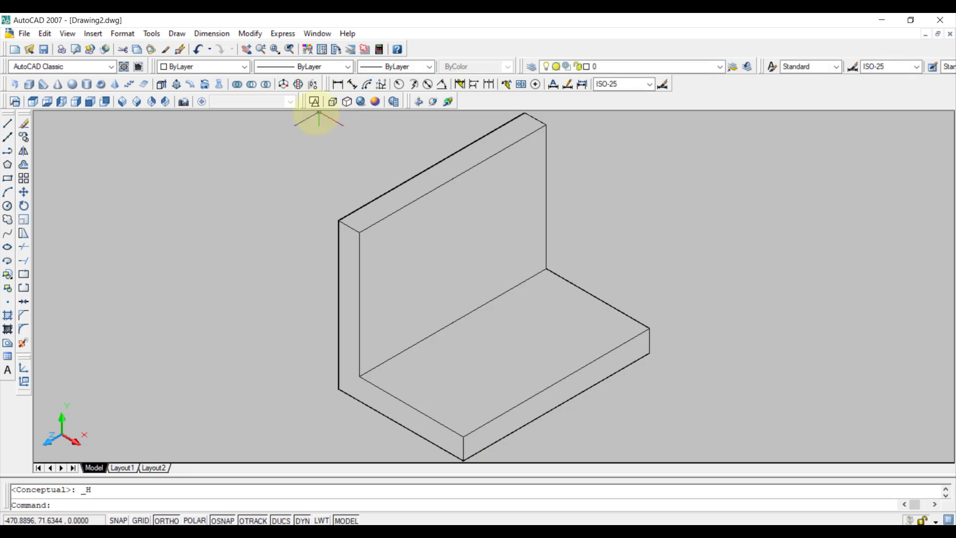
{"action": "left_click", "coordinate": [332, 102]}
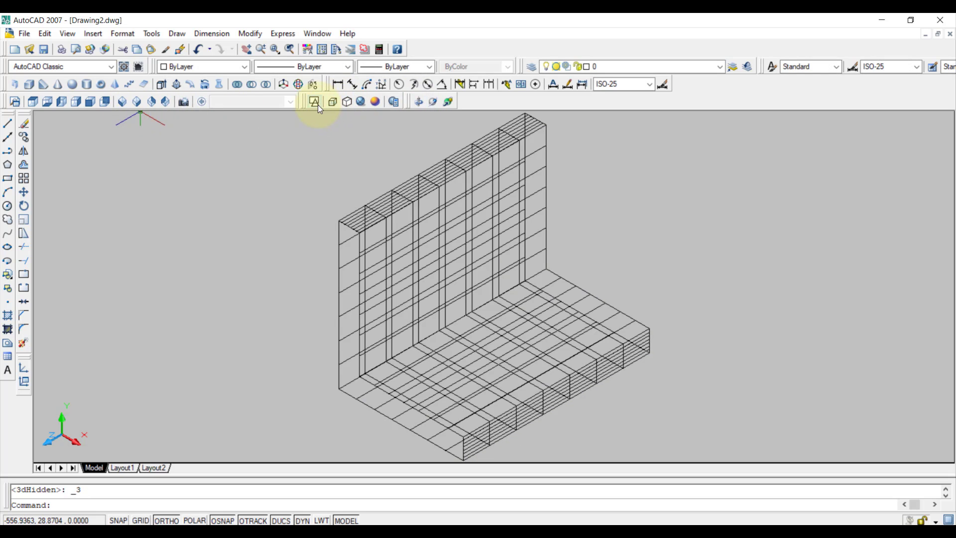
{"action": "left_click", "coordinate": [315, 103]}
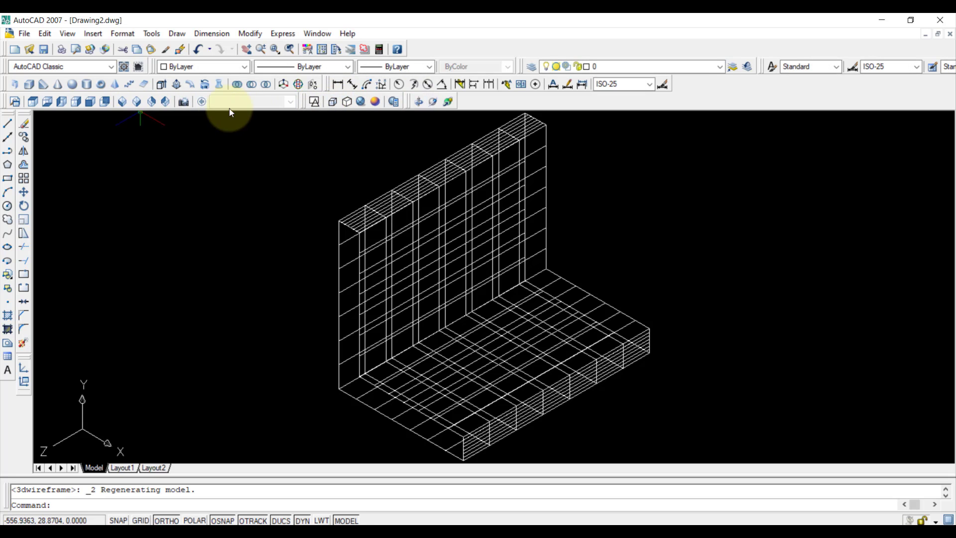
{"action": "left_click", "coordinate": [122, 106]}
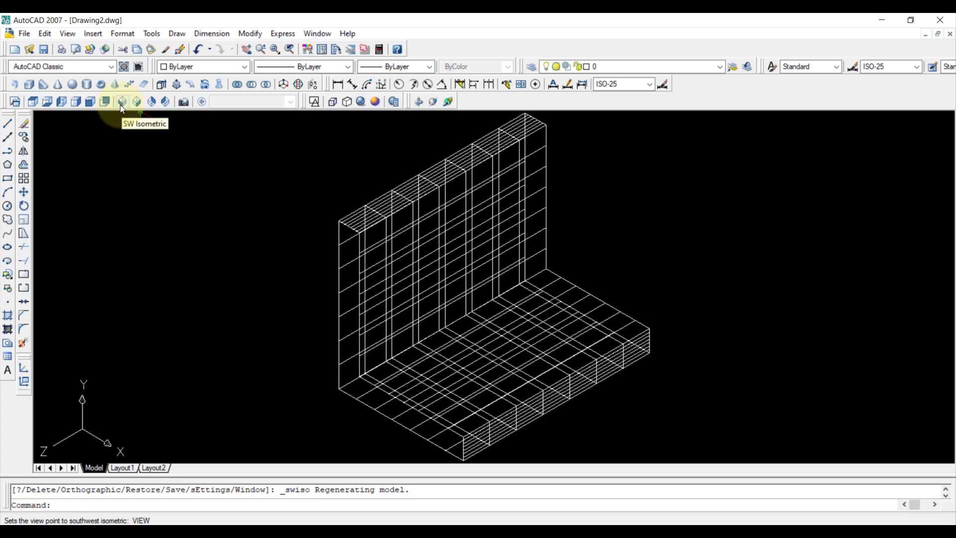
Step: Show the bracket in the Left view and check the dimensions in the reference image AUTOCAD 1.jpg
{"action": "left_click", "coordinate": [61, 102]}
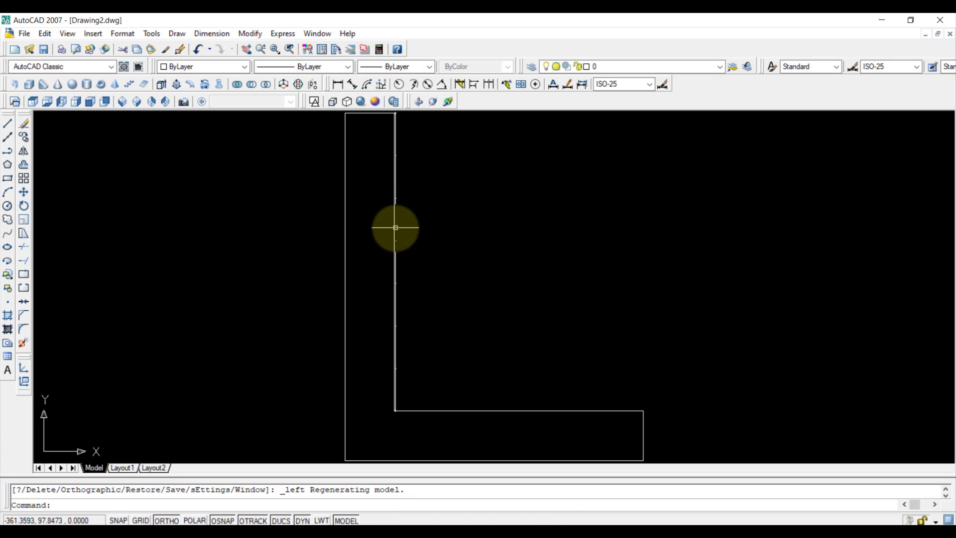
{"action": "scroll", "coordinate": [501, 311], "scroll_direction": "down", "scroll_amount": 5}
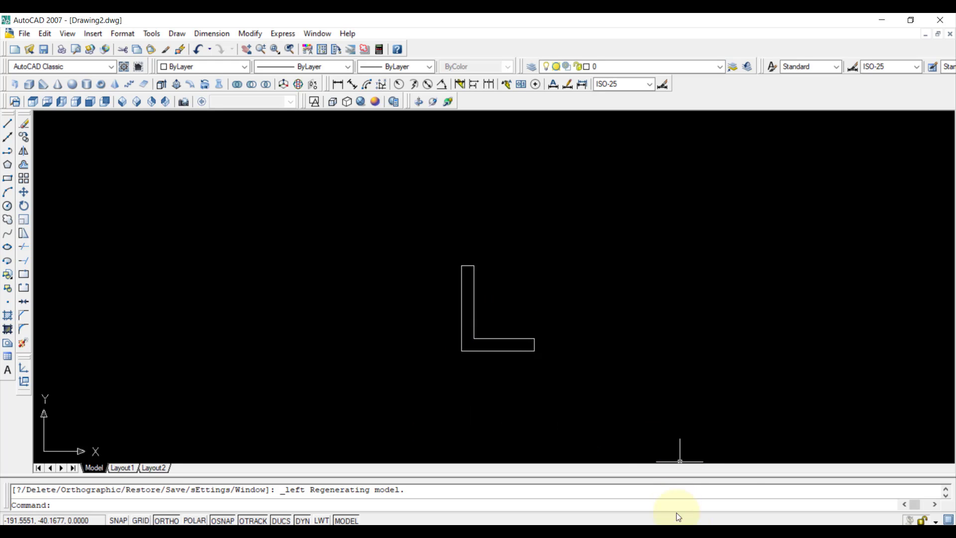
{"action": "mouse_move", "coordinate": [696, 532]}
{"action": "left_click", "coordinate": [691, 487]}
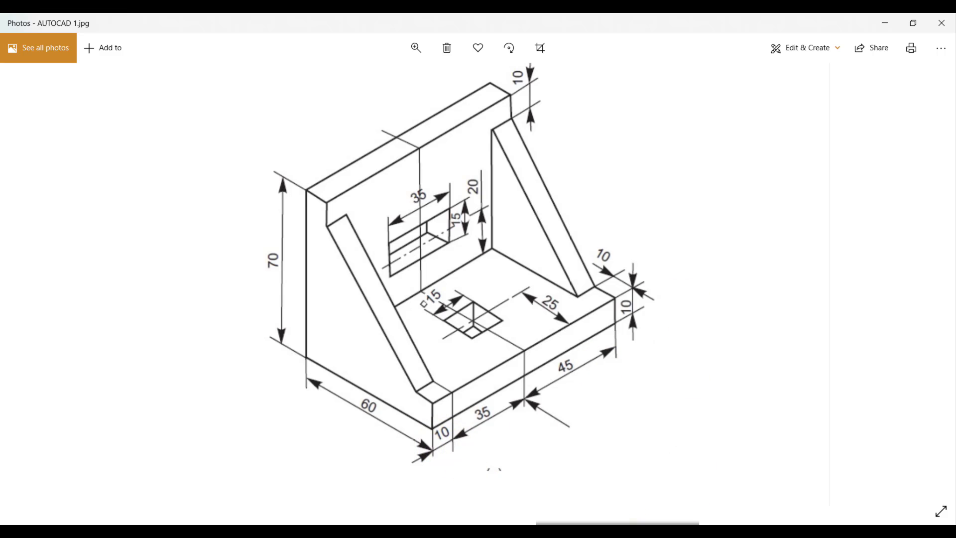
{"action": "mouse_move", "coordinate": [622, 532]}
{"action": "left_click", "coordinate": [616, 448]}
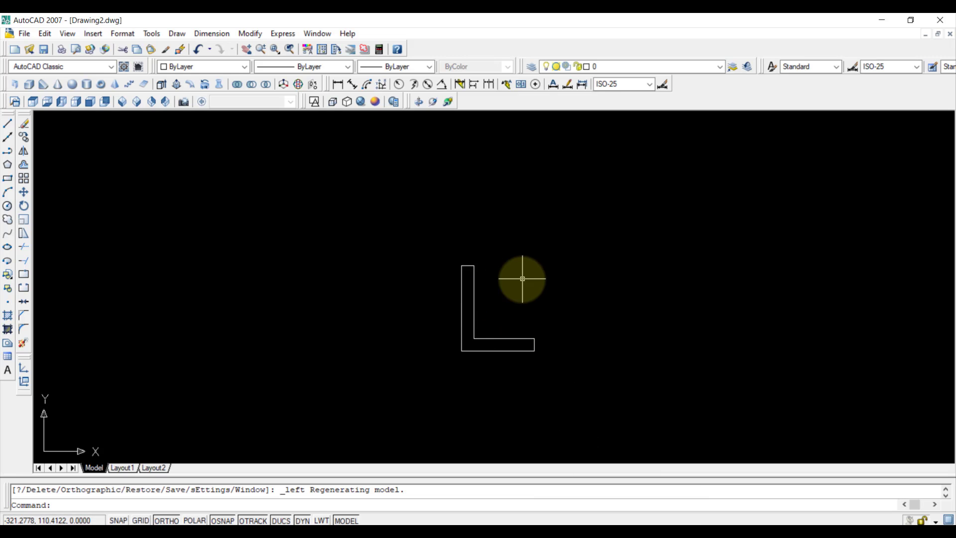
{"action": "scroll", "coordinate": [521, 278], "scroll_direction": "up", "scroll_amount": 2}
{"action": "middle_click_drag", "start_coordinate": [538, 297], "coordinate": [463, 273]}
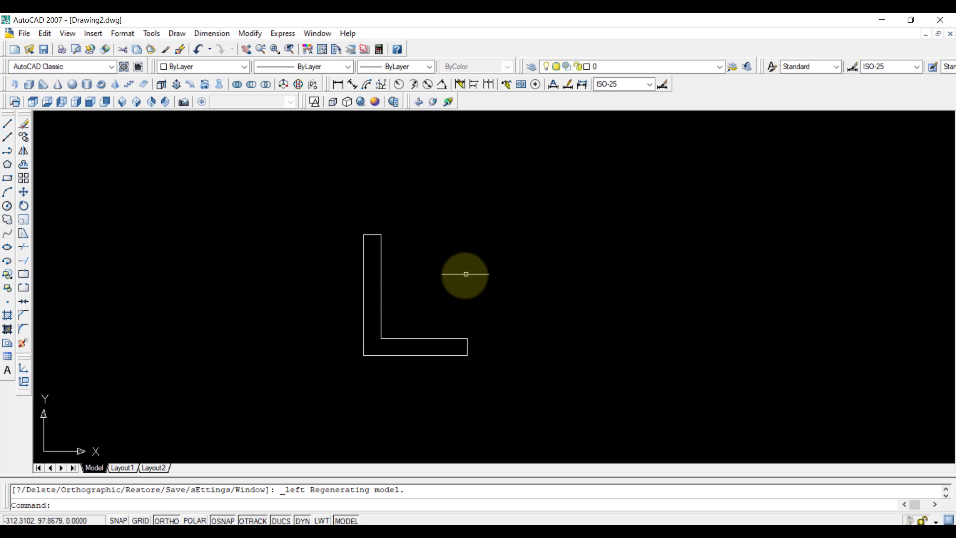
Step: In the Front view, erase the extruded surface on the front edge of the base plate
{"action": "left_click", "coordinate": [92, 103]}
{"action": "scroll", "coordinate": [437, 234], "scroll_direction": "down", "scroll_amount": 6}
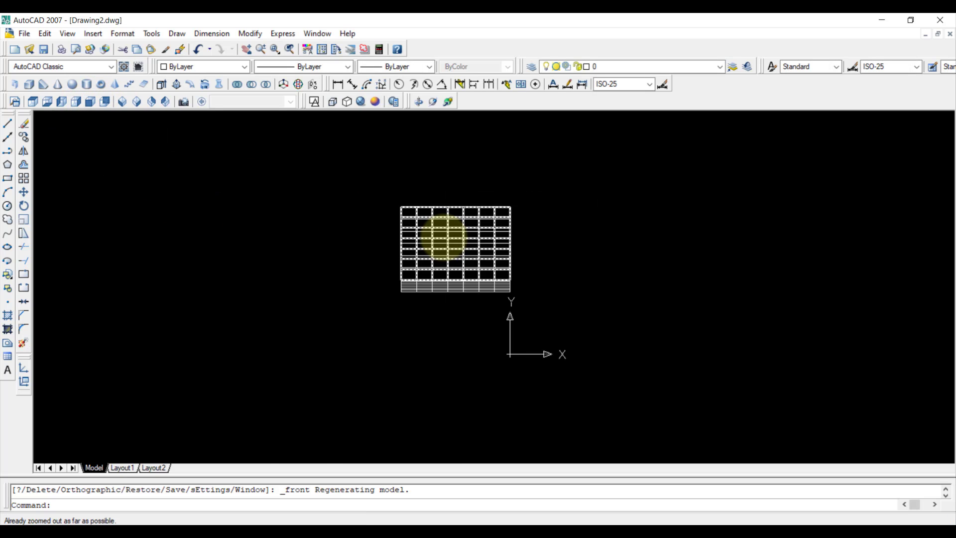
{"action": "scroll", "coordinate": [441, 236], "scroll_direction": "up", "scroll_amount": 2}
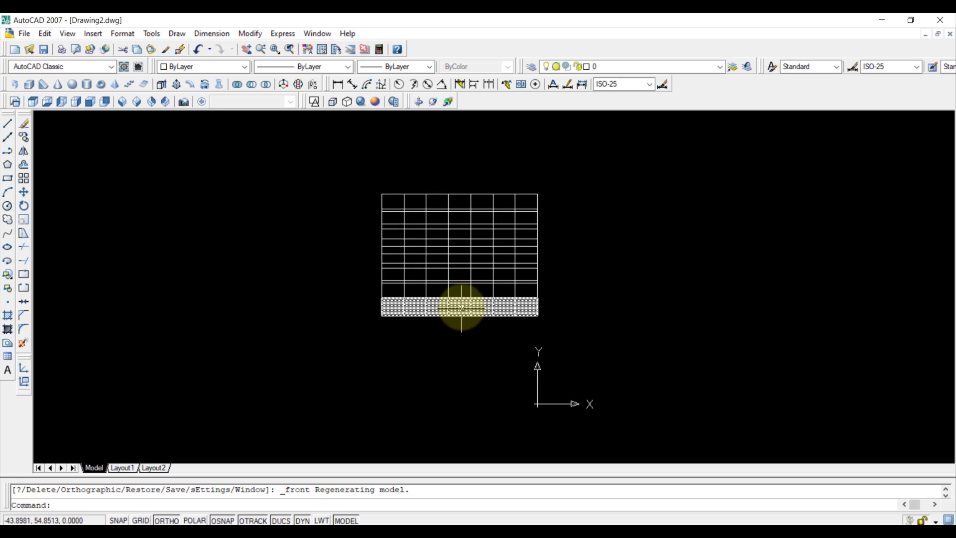
{"action": "scroll", "coordinate": [462, 307], "scroll_direction": "up", "scroll_amount": 4}
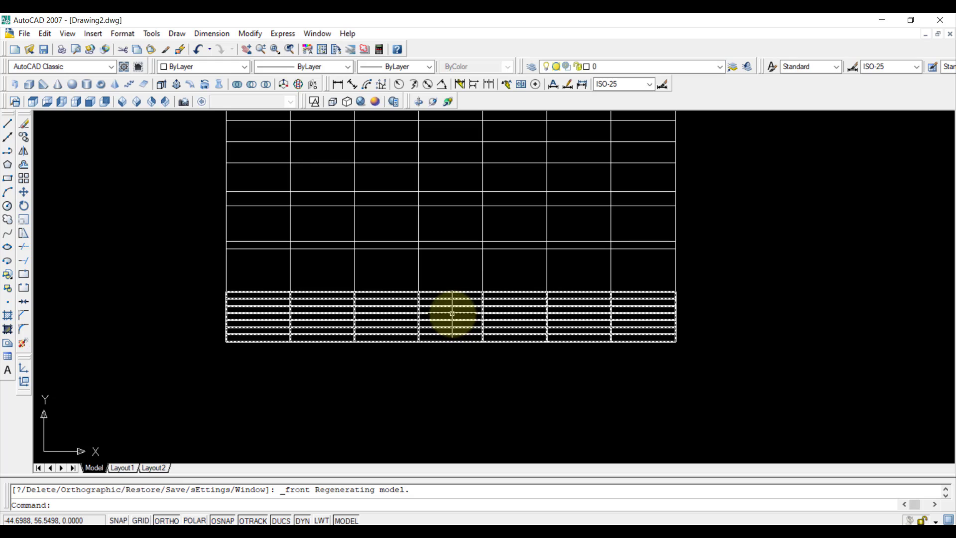
{"action": "left_click", "coordinate": [452, 301]}
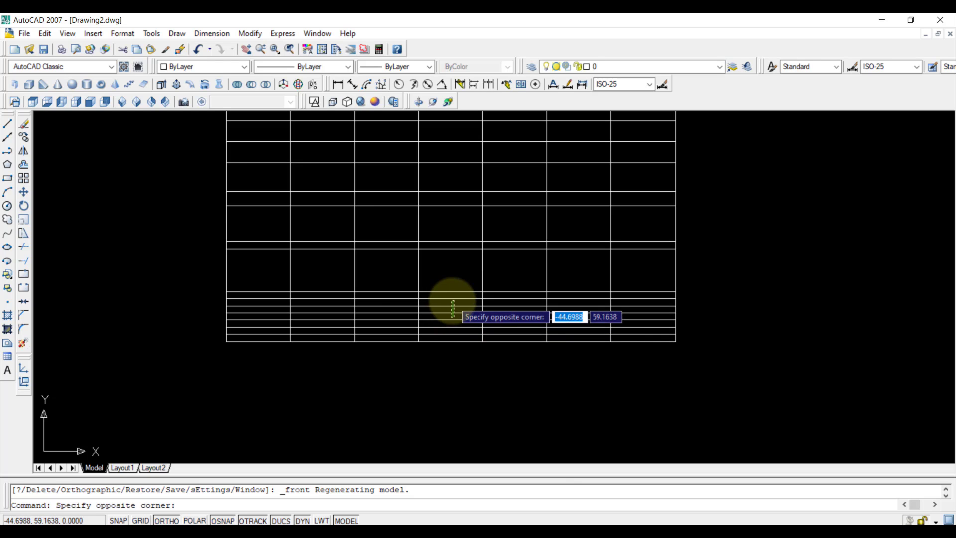
{"action": "left_click", "coordinate": [455, 308]}
{"action": "key", "text": "Escape"}
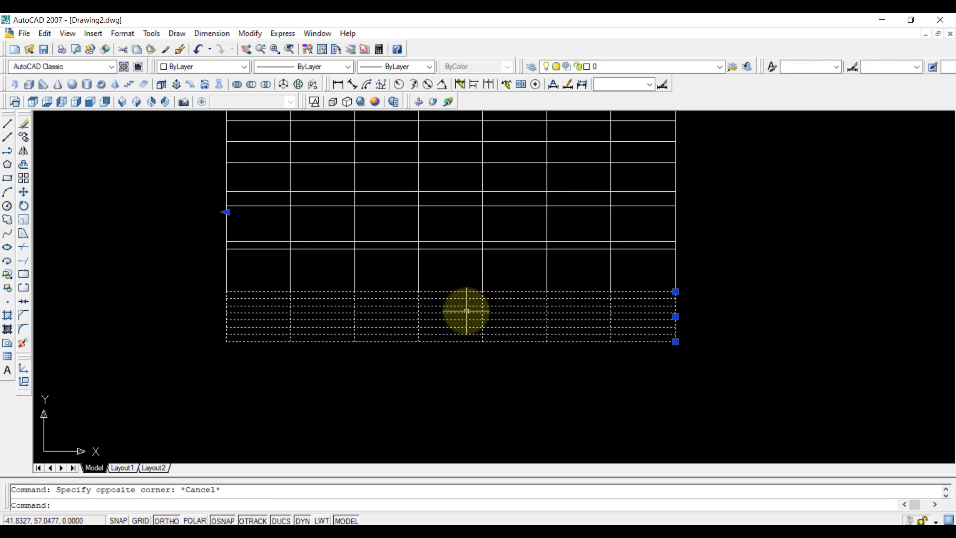
{"action": "key", "text": "Escape"}
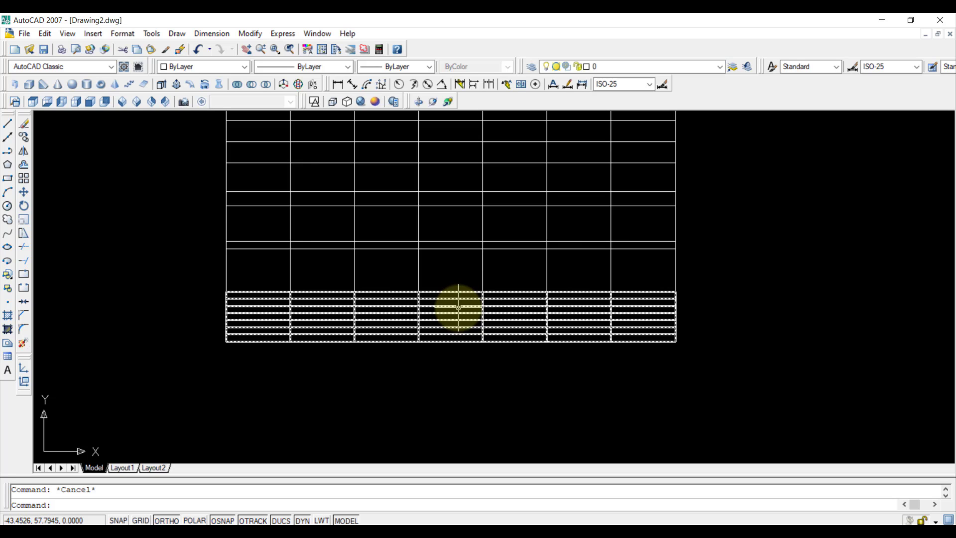
{"action": "left_click", "coordinate": [458, 307]}
{"action": "key", "text": "Delete"}
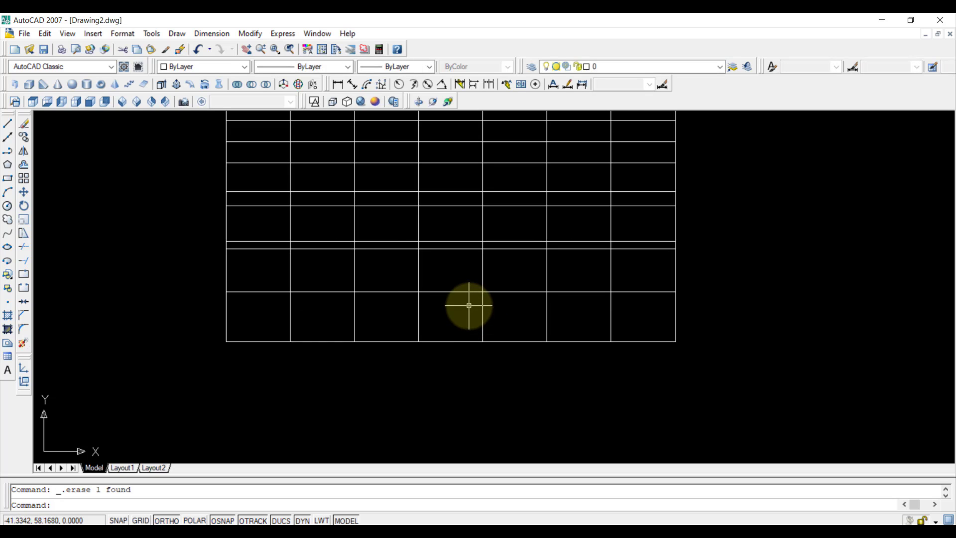
Step: In the SW Isometric view, erase the bottom and top surfaces of the base plate, keeping its outline
{"action": "scroll", "coordinate": [469, 305], "scroll_direction": "down", "scroll_amount": 4}
{"action": "left_click", "coordinate": [125, 102]}
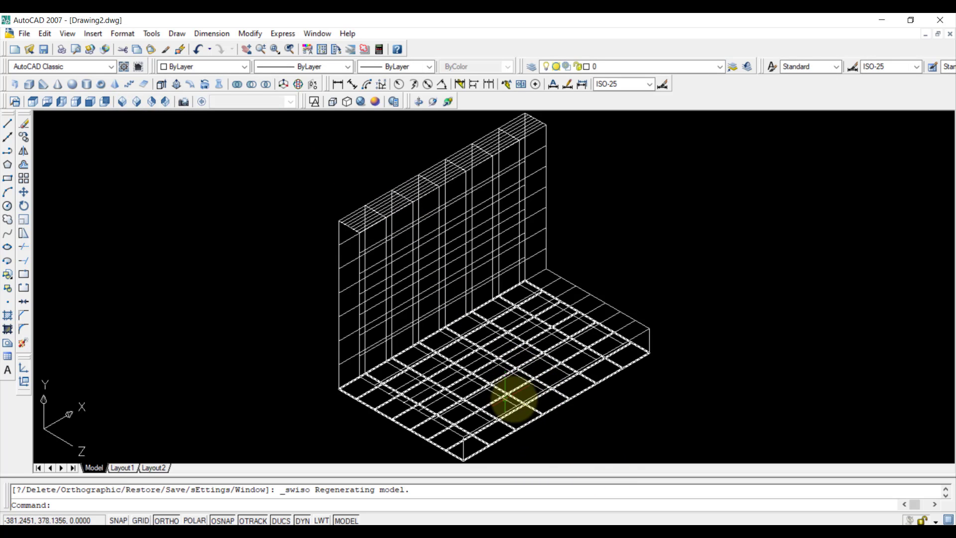
{"action": "left_click", "coordinate": [530, 403]}
{"action": "key", "text": "Delete"}
{"action": "left_click", "coordinate": [518, 353]}
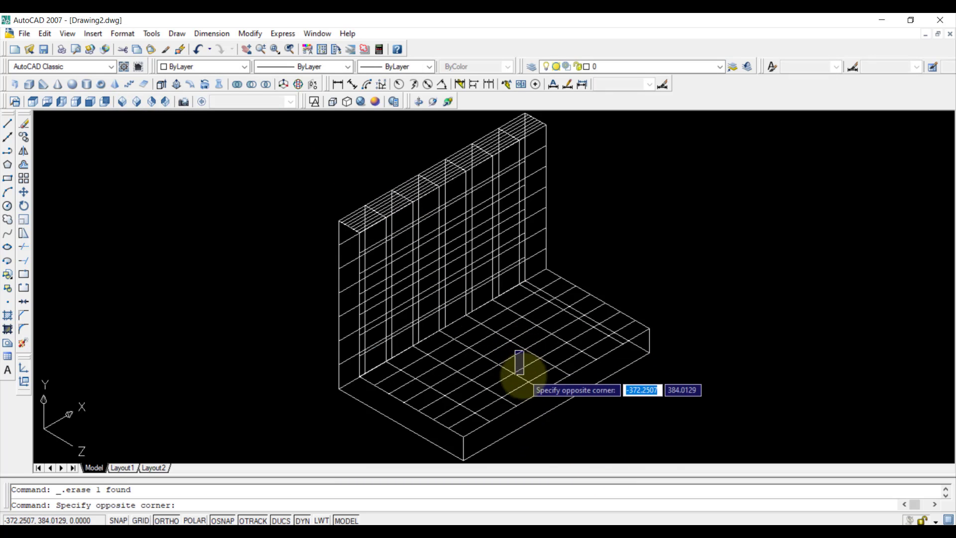
{"action": "left_click", "coordinate": [511, 380]}
{"action": "key", "text": "Delete"}
Step: Erase the back, top and inner surfaces of the upright wall, keeping its outline
{"action": "left_click", "coordinate": [390, 241]}
{"action": "key", "text": "Delete"}
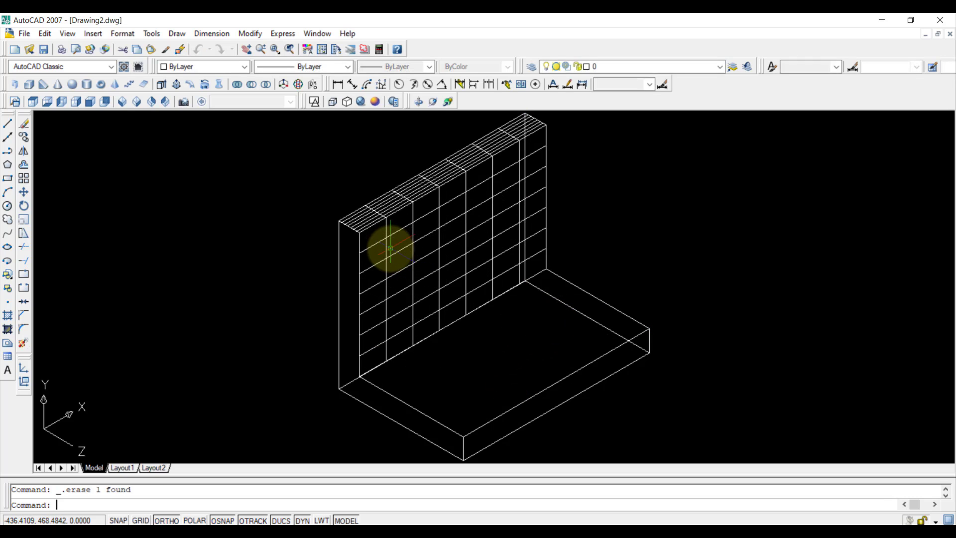
{"action": "left_click", "coordinate": [390, 195]}
{"action": "key", "text": "Delete"}
{"action": "left_click", "coordinate": [401, 222]}
{"action": "key", "text": "Delete"}
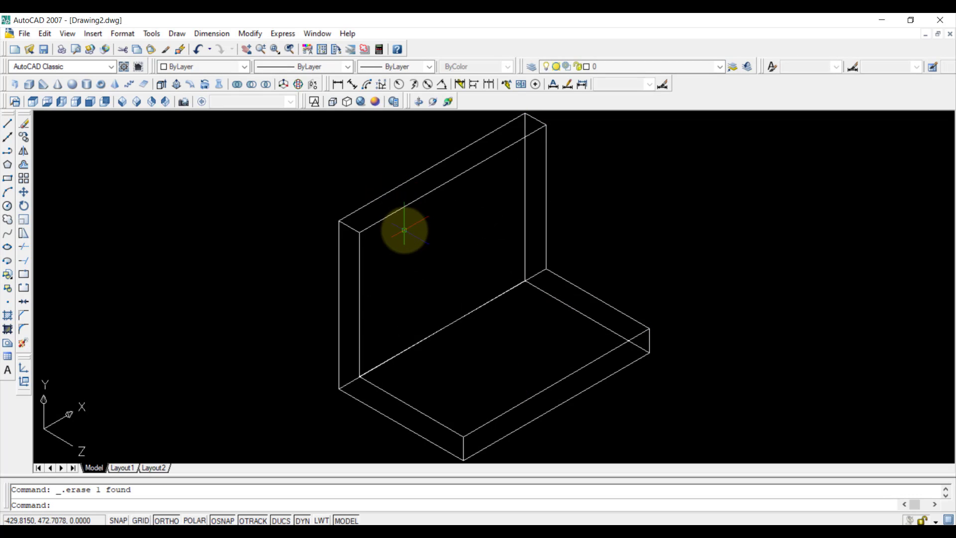
Step: Draw a 35-unit line along the base plate's front upper edge, starting from its near corner
{"action": "left_click", "coordinate": [7, 123]}
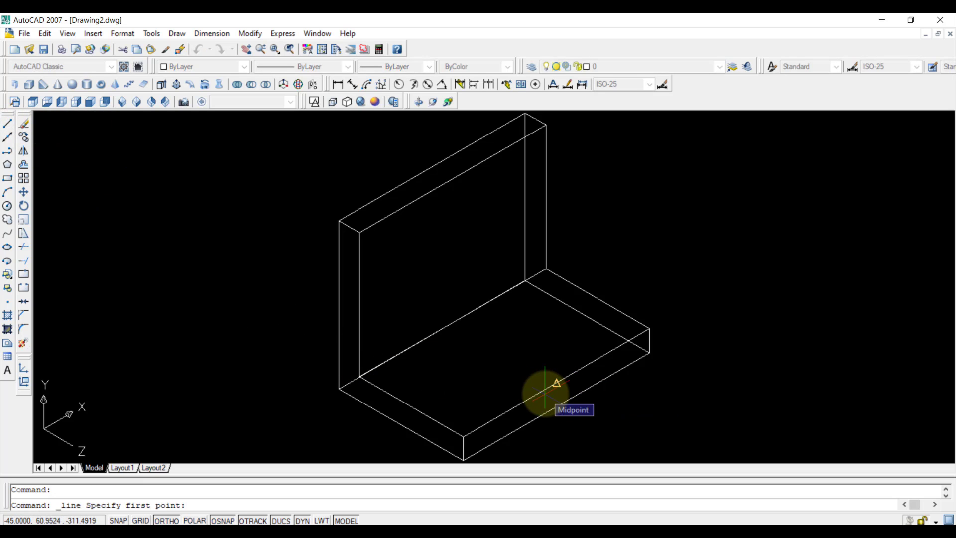
{"action": "left_click", "coordinate": [463, 436]}
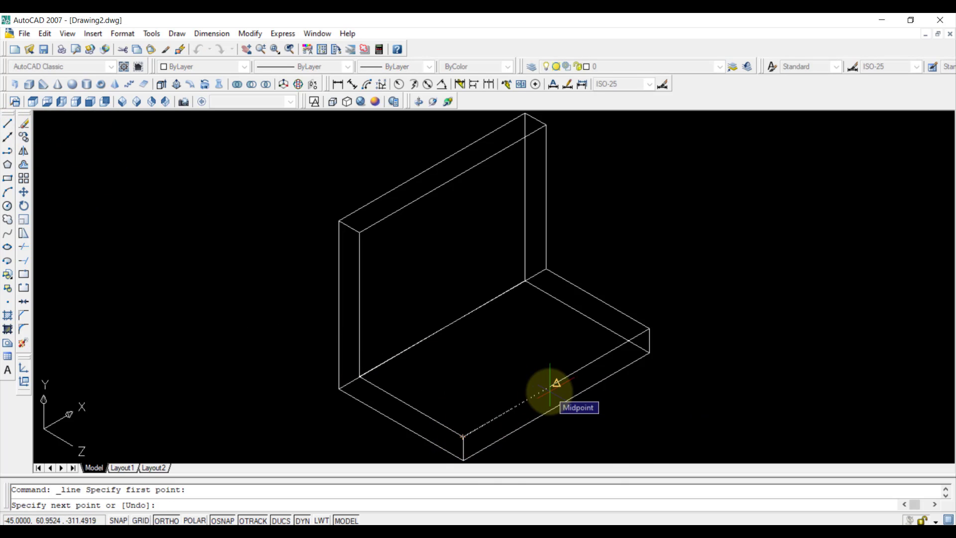
{"action": "type", "text": "35"}
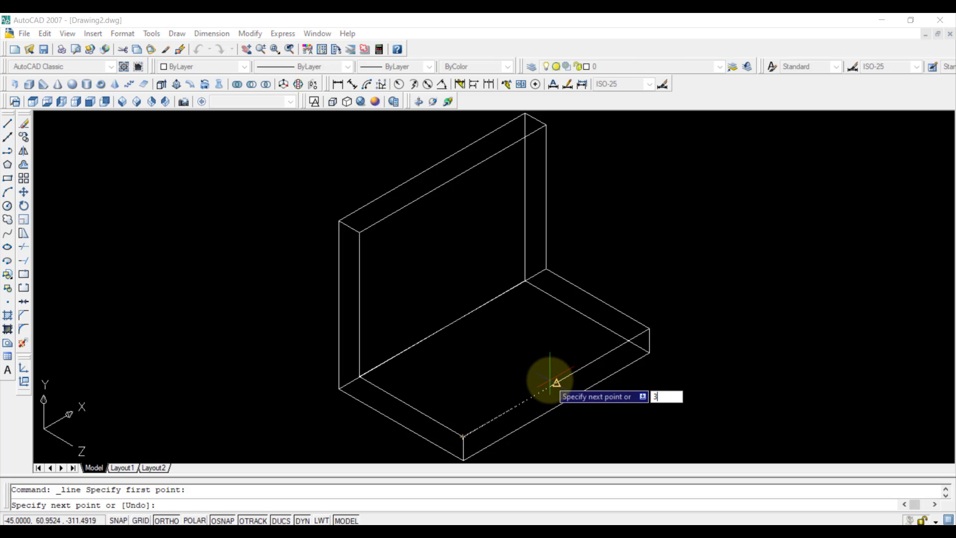
{"action": "key", "text": "Return"}
{"action": "right_click", "coordinate": [531, 364]}
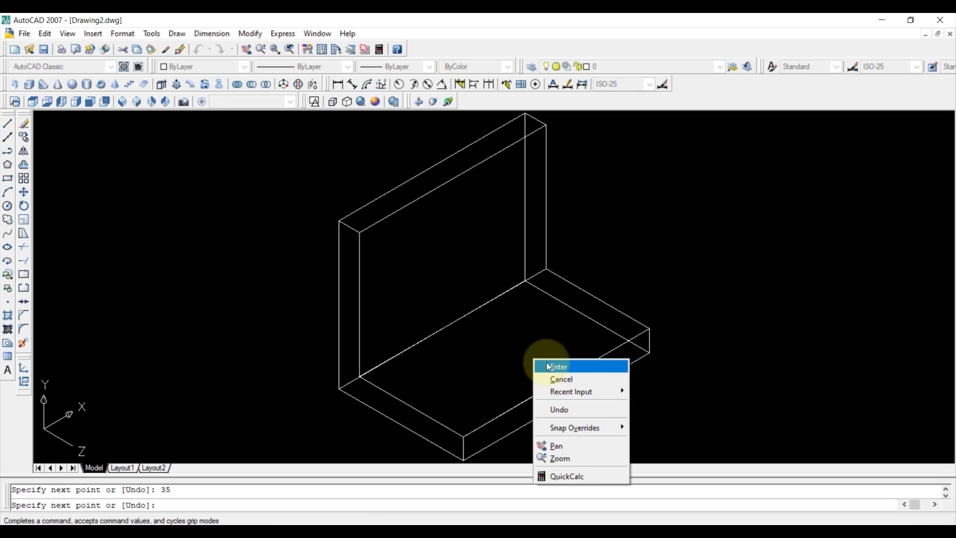
{"action": "left_click", "coordinate": [548, 366]}
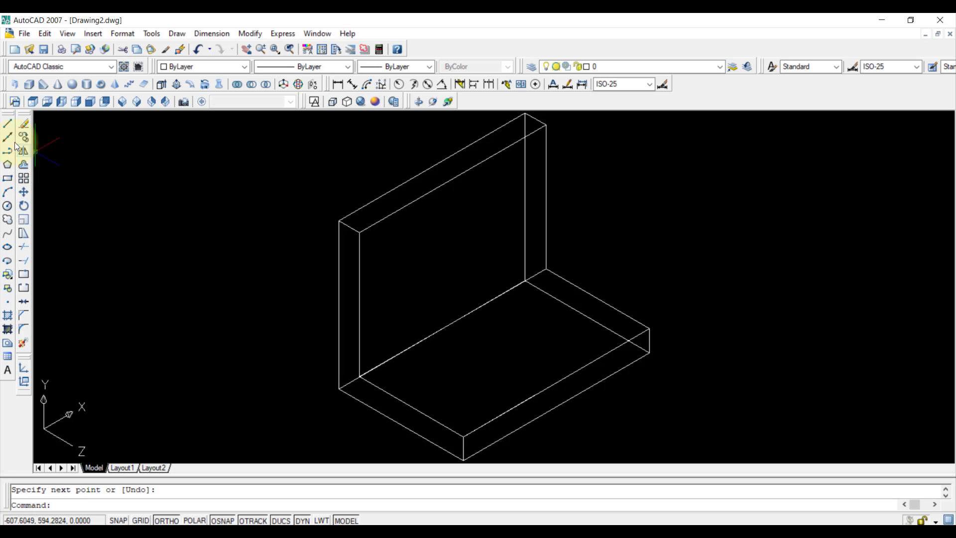
Step: Draw a line from the end of the 35-unit line straight across the base plate and past the foot of the wall
{"action": "left_click", "coordinate": [9, 126]}
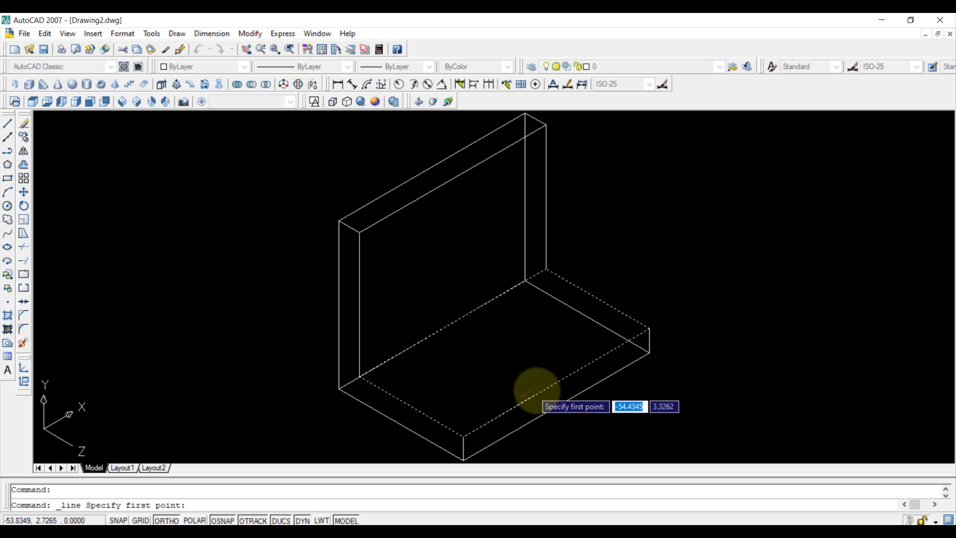
{"action": "left_click", "coordinate": [535, 394]}
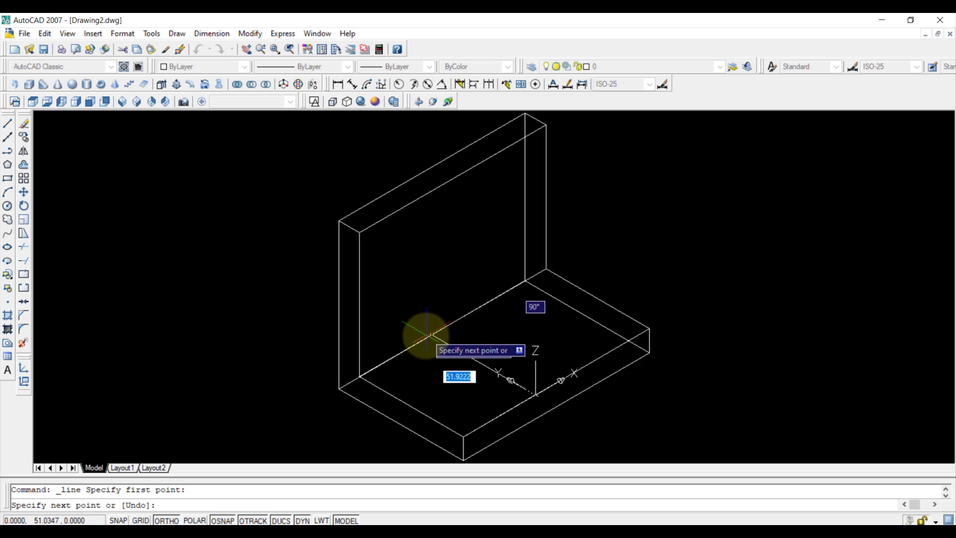
{"action": "left_click", "coordinate": [389, 310]}
{"action": "right_click", "coordinate": [659, 229]}
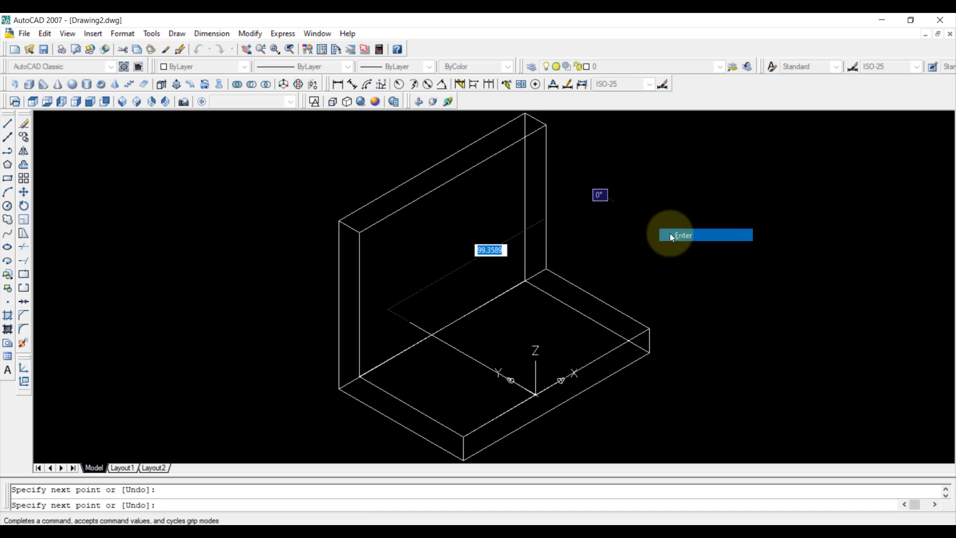
{"action": "left_click", "coordinate": [672, 236]}
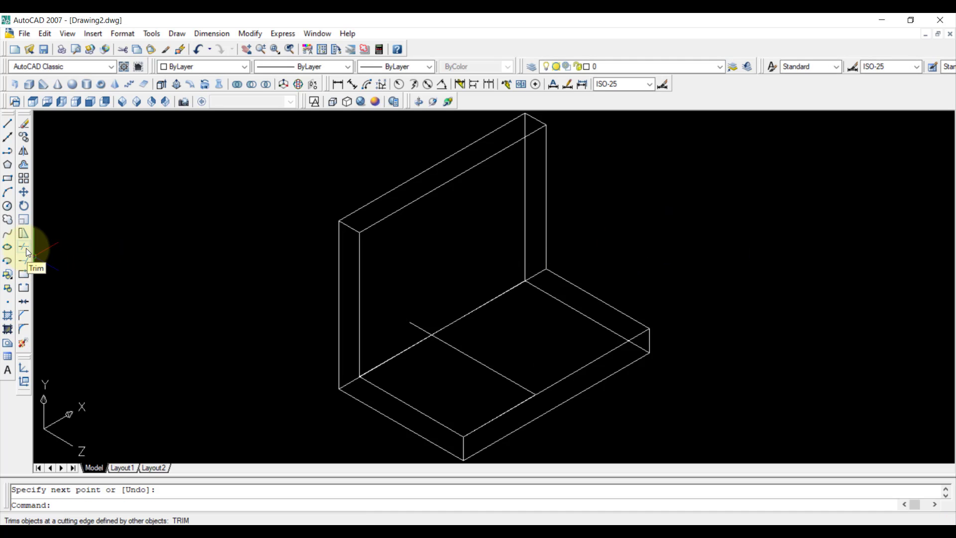
{"action": "left_click", "coordinate": [26, 248]}
{"action": "key", "text": "Return"}
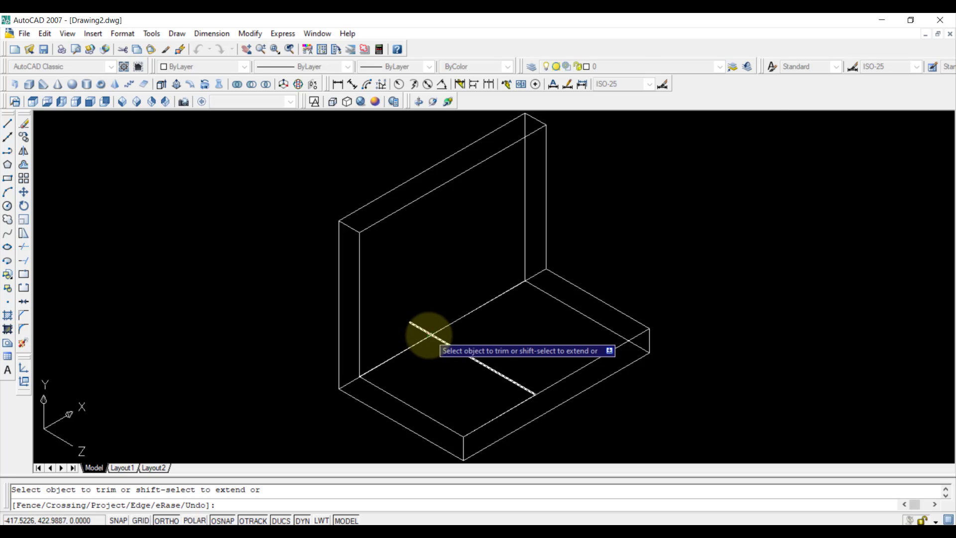
{"action": "scroll", "coordinate": [414, 324], "scroll_direction": "up", "scroll_amount": 4}
{"action": "right_click", "coordinate": [423, 279]}
{"action": "left_click", "coordinate": [438, 285]}
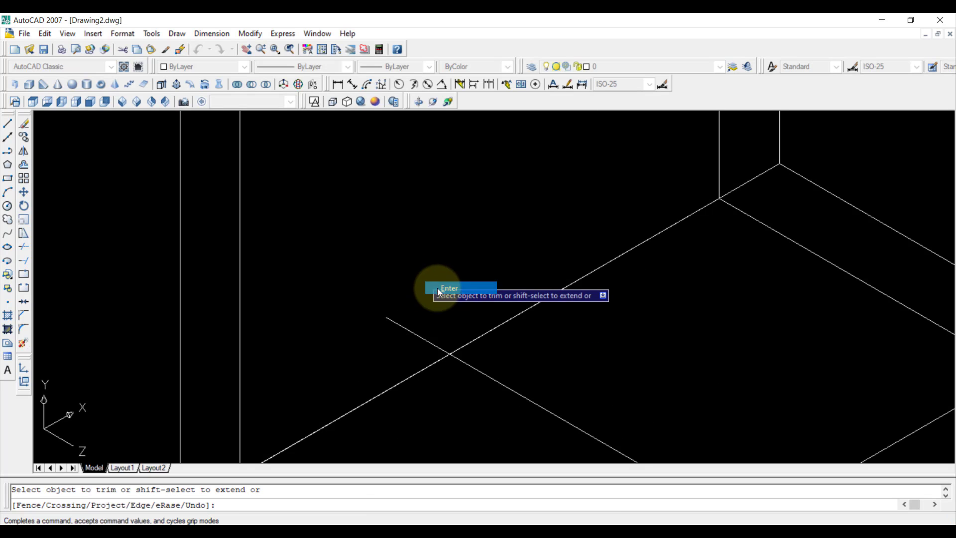
Step: Try to trim the overhang of the base plate's cross line past the wall's foot, also from the Left view
{"action": "left_click", "coordinate": [24, 246]}
{"action": "key", "text": "Return"}
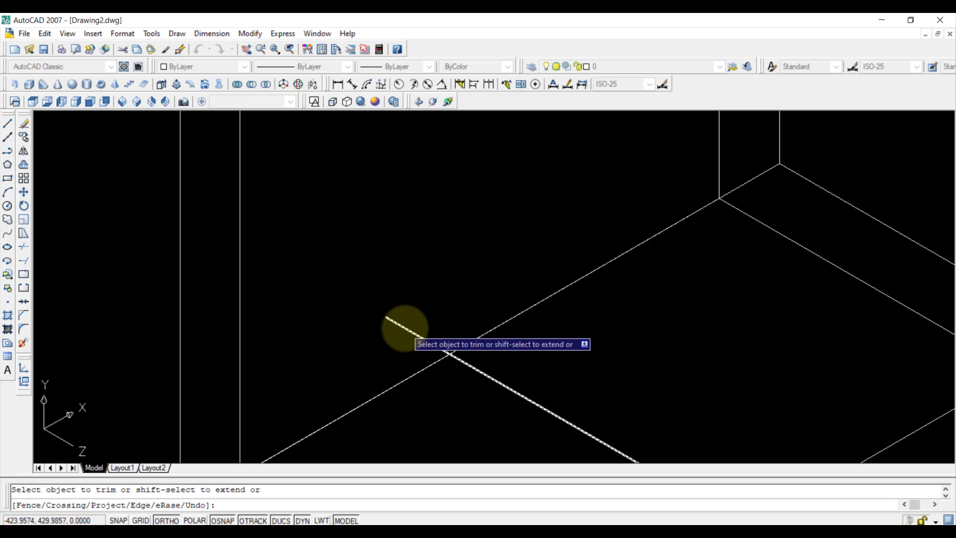
{"action": "scroll", "coordinate": [418, 321], "scroll_direction": "down", "scroll_amount": 4}
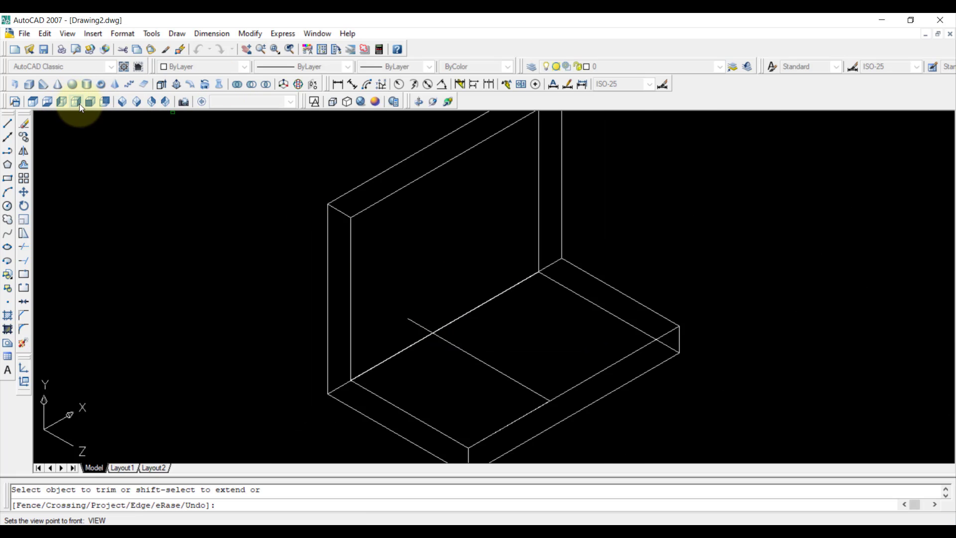
{"action": "left_click", "coordinate": [59, 103]}
{"action": "scroll", "coordinate": [189, 169], "scroll_direction": "down", "scroll_amount": 4}
{"action": "scroll", "coordinate": [277, 231], "scroll_direction": "up", "scroll_amount": 5}
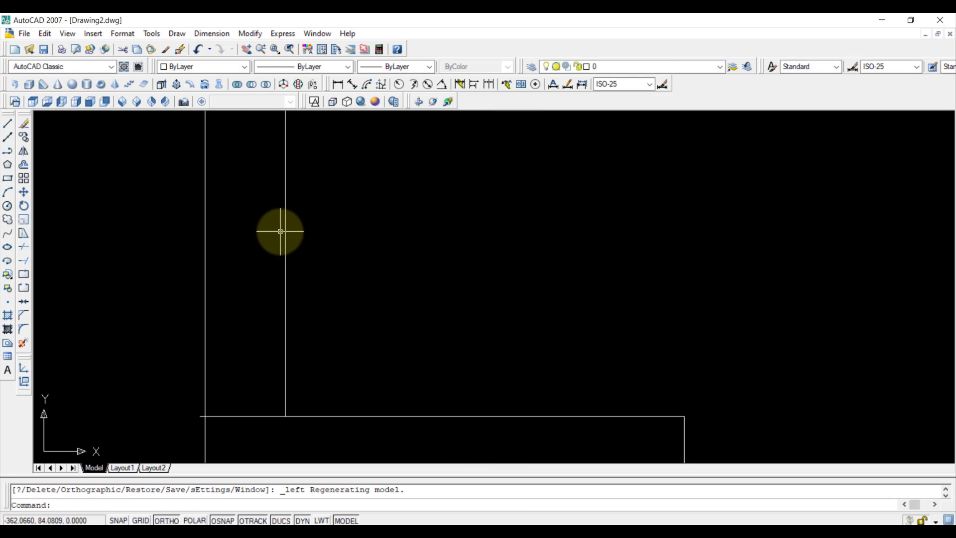
{"action": "left_click", "coordinate": [23, 246]}
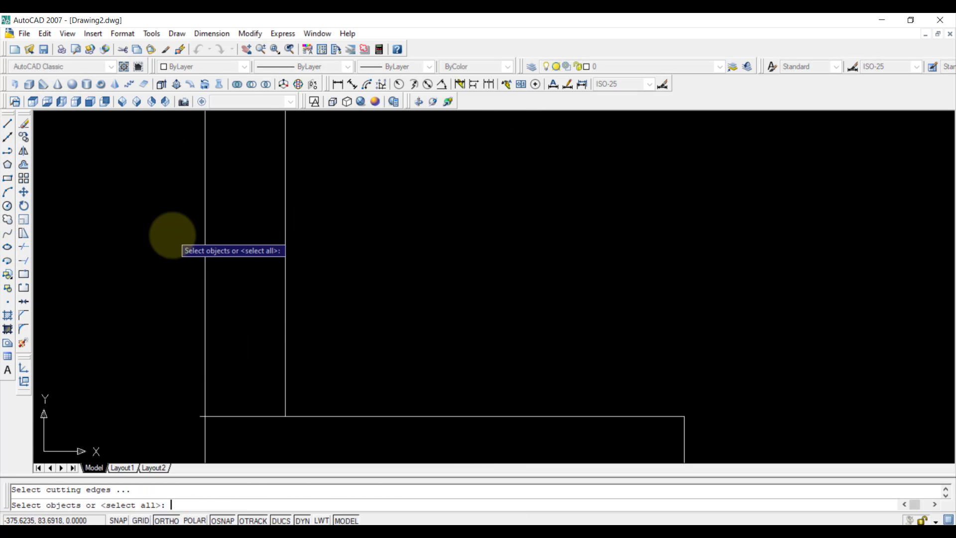
{"action": "key", "text": "Return"}
{"action": "scroll", "coordinate": [188, 367], "scroll_direction": "up", "scroll_amount": 3}
{"action": "middle_click_drag", "start_coordinate": [249, 420], "coordinate": [285, 297]}
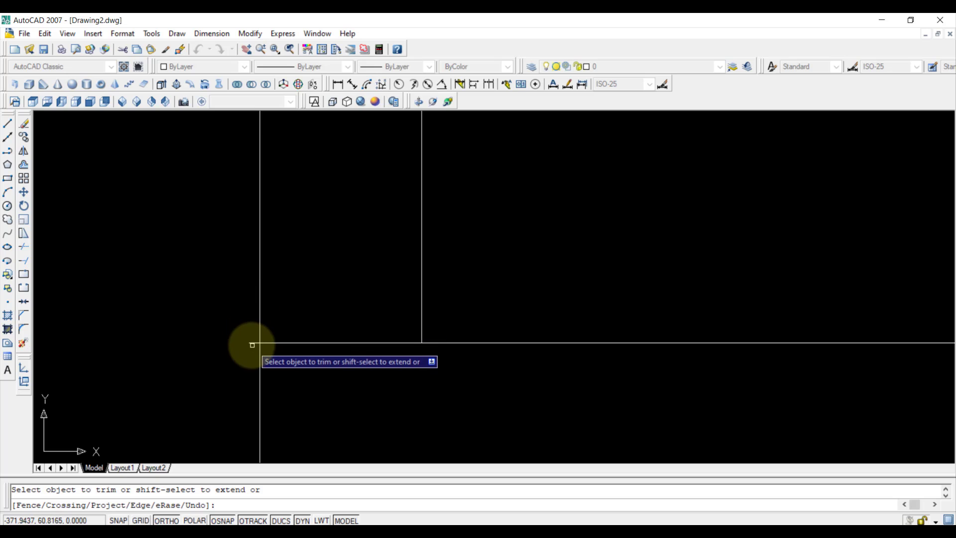
{"action": "scroll", "coordinate": [256, 324], "scroll_direction": "down", "scroll_amount": 4}
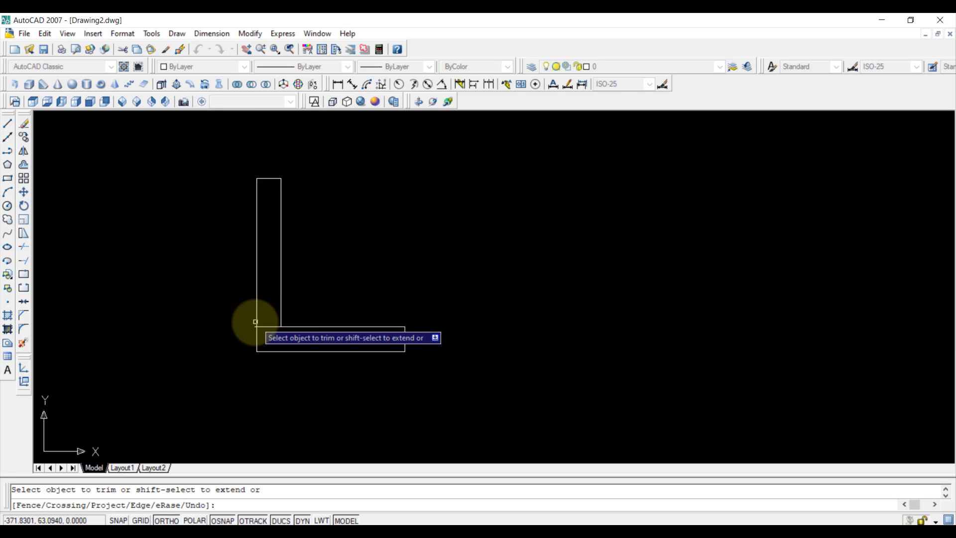
Step: In the SW Isometric view, erase the overlong line running across the base plate and past the wall
{"action": "left_click", "coordinate": [122, 102]}
{"action": "left_click", "coordinate": [419, 327]}
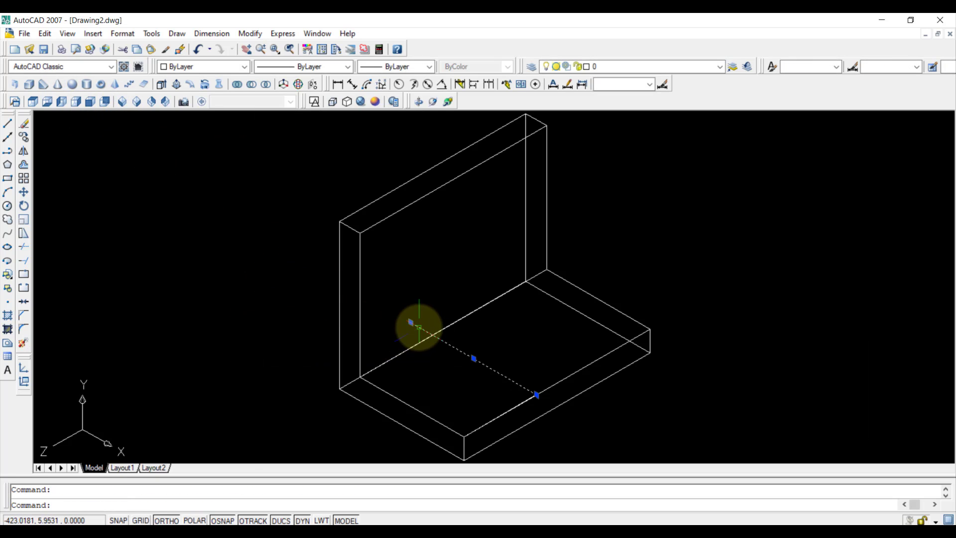
{"action": "key", "text": "Delete"}
Step: Draw a 35-unit line along the foot of the upright wall's inner face, starting from its near corner
{"action": "left_click", "coordinate": [7, 123]}
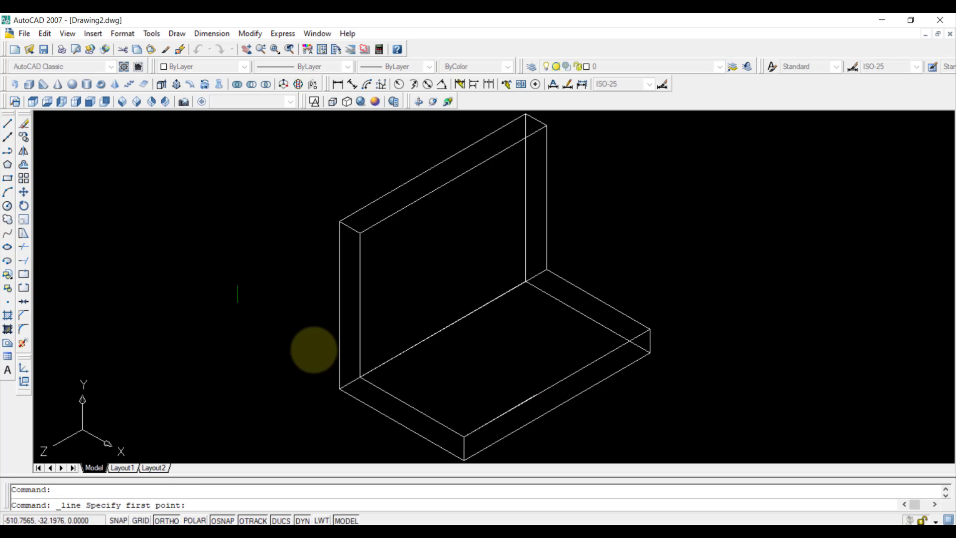
{"action": "left_click", "coordinate": [360, 377]}
{"action": "type", "text": "35"}
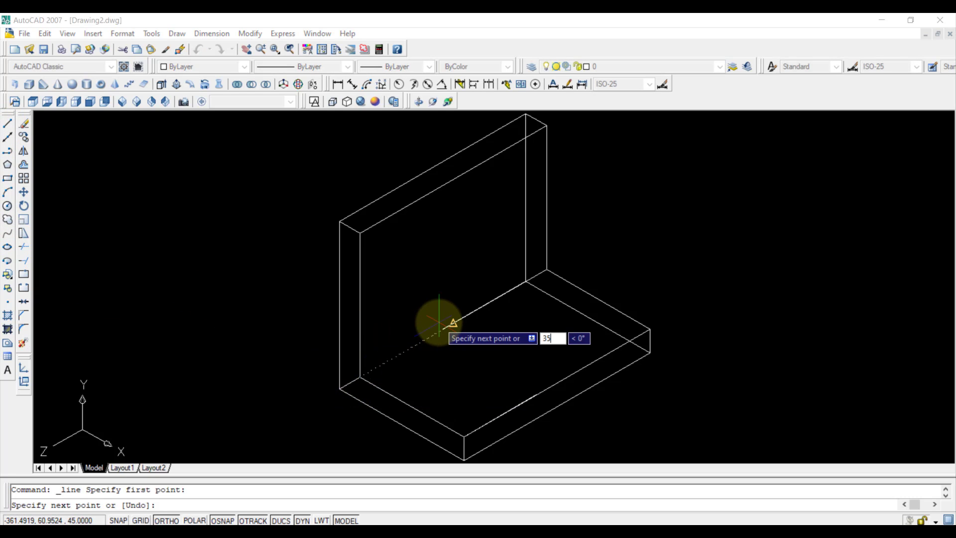
{"action": "key", "text": "Return"}
{"action": "right_click", "coordinate": [452, 354]}
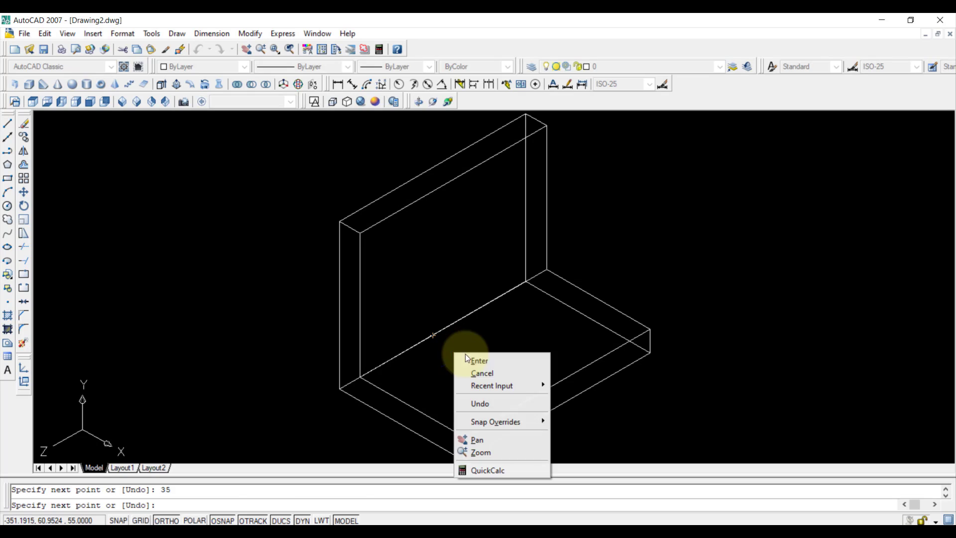
{"action": "left_click", "coordinate": [478, 360]}
Step: Draw a line across the base plate's upper face connecting the ends of the two 35-unit lines
{"action": "left_click", "coordinate": [8, 125]}
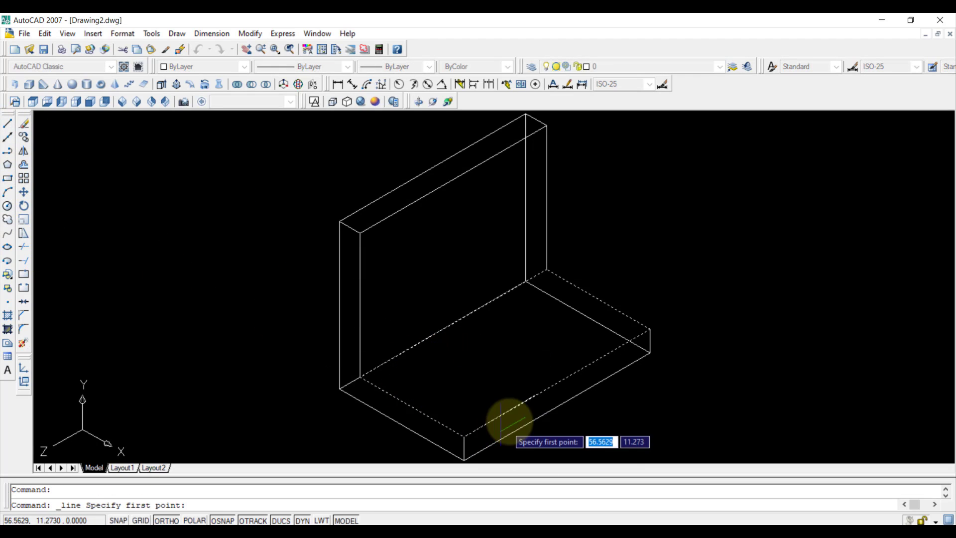
{"action": "left_click", "coordinate": [535, 395]}
{"action": "left_click", "coordinate": [432, 335]}
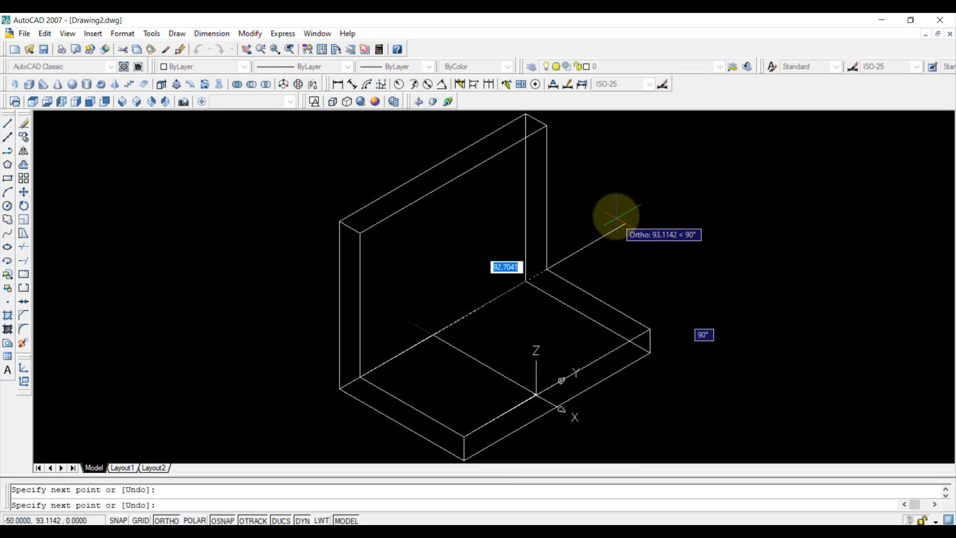
{"action": "right_click", "coordinate": [618, 211]}
{"action": "left_click", "coordinate": [648, 209]}
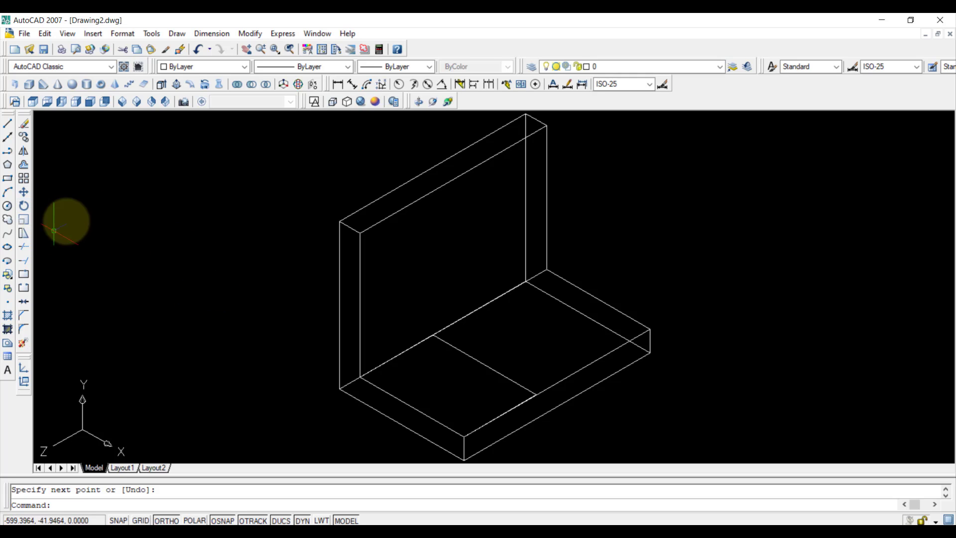
Step: Draw a 35-unit line along the wall's inner top edge from its near corner, continuing straight down to the cross line's end at the wall's foot
{"action": "left_click", "coordinate": [7, 123]}
{"action": "left_click", "coordinate": [359, 232]}
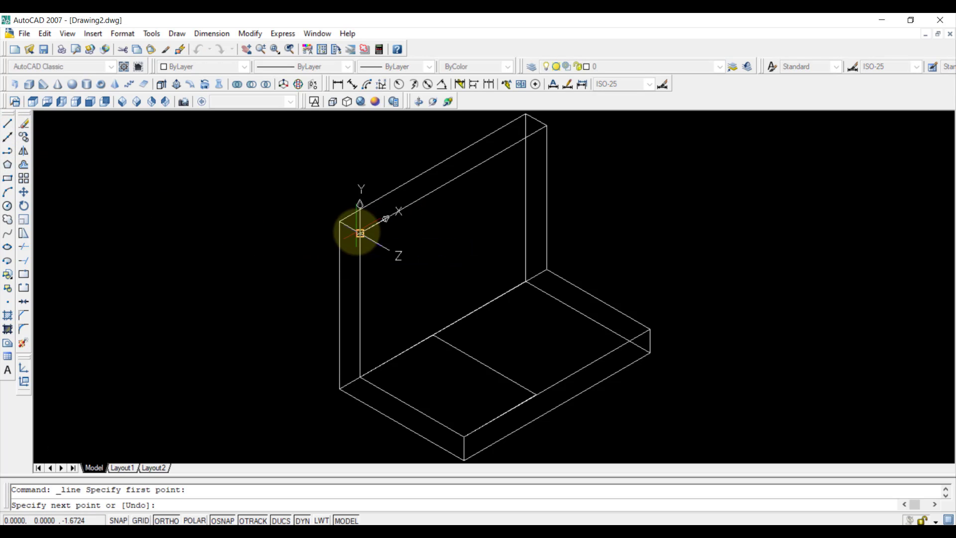
{"action": "type", "text": "35"}
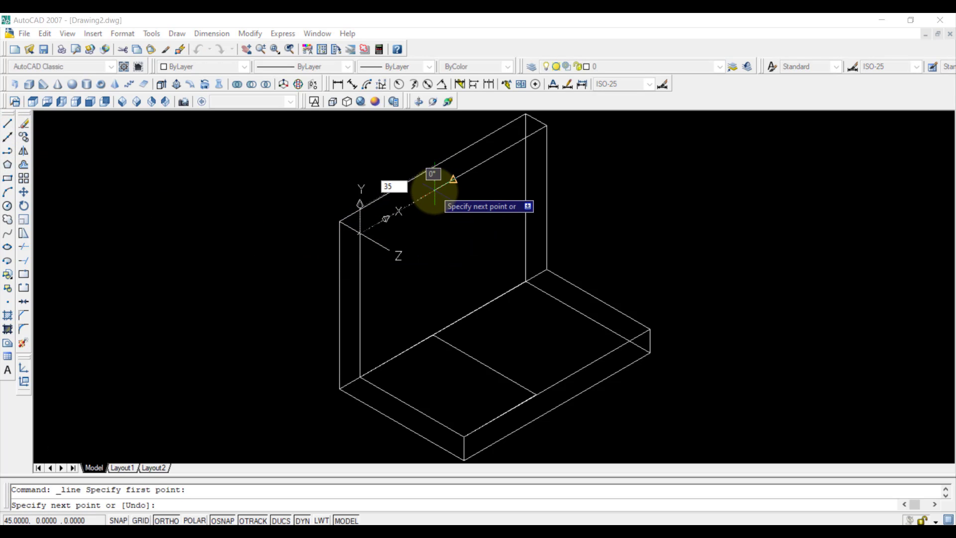
{"action": "key", "text": "Return"}
{"action": "left_click", "coordinate": [433, 335]}
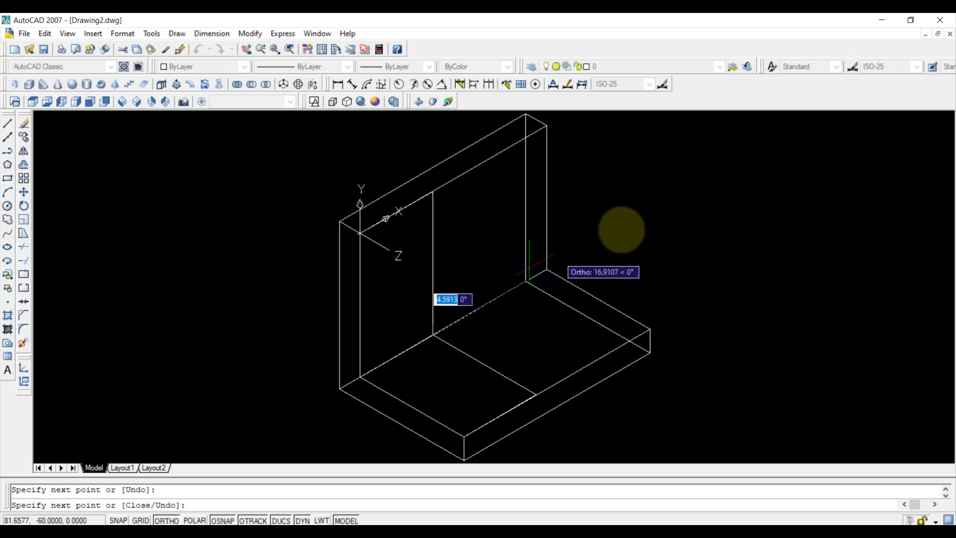
{"action": "right_click", "coordinate": [678, 201]}
{"action": "left_click", "coordinate": [704, 208]}
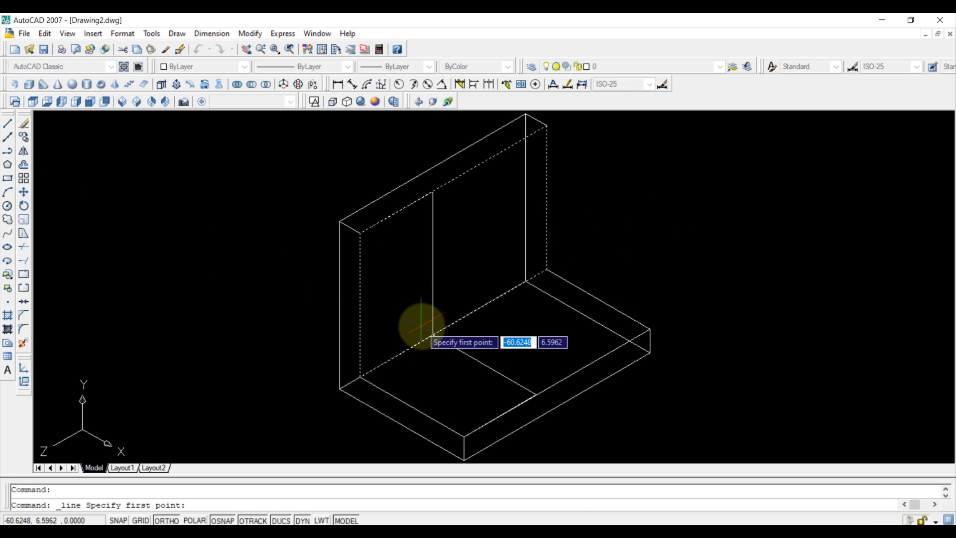
Step: Draw a 20-unit vertical line up the wall from the point where the cross line meets its foot
{"action": "left_click", "coordinate": [433, 334]}
{"action": "type", "text": "20"}
{"action": "key", "text": "Return"}
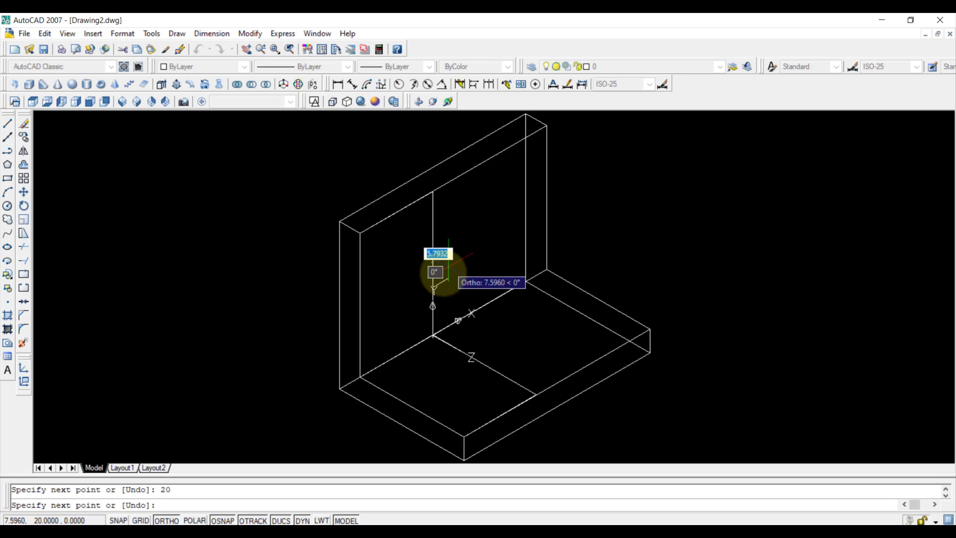
{"action": "key", "text": "Return"}
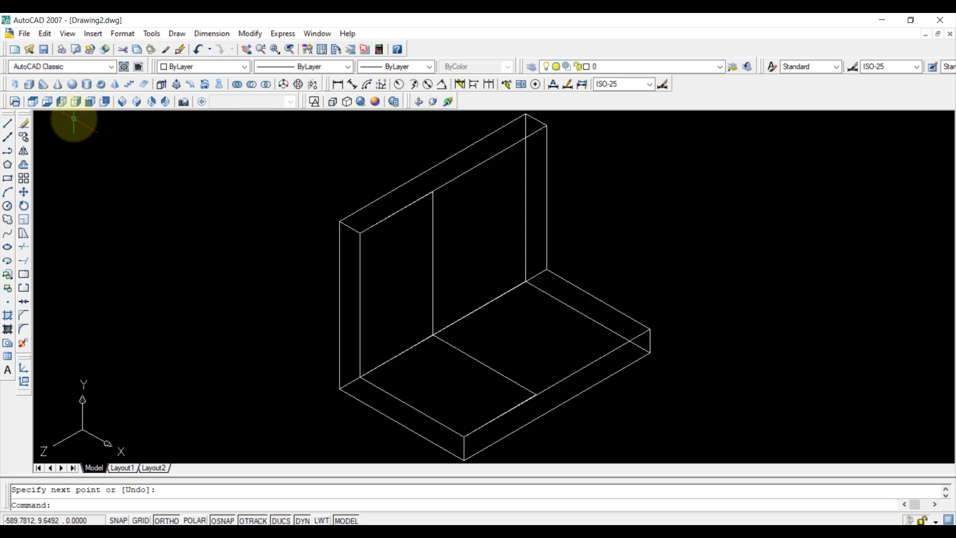
Step: In the Left view, draw a closed right triangle beside the L profile with a 50-unit vertical leg and a 40-unit horizontal leg
{"action": "left_click", "coordinate": [62, 102]}
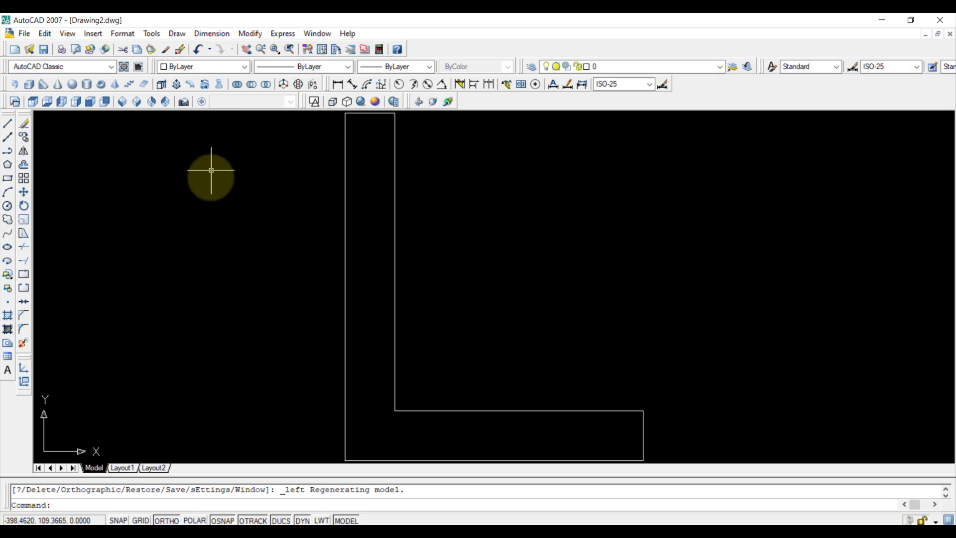
{"action": "left_click", "coordinate": [7, 123]}
{"action": "left_click", "coordinate": [699, 209]}
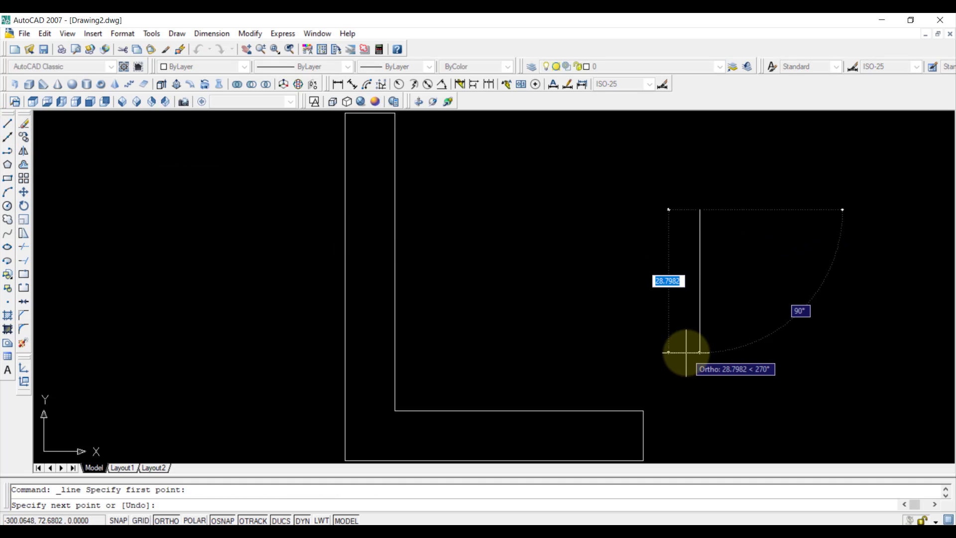
{"action": "type", "text": "50"}
{"action": "key", "text": "Return"}
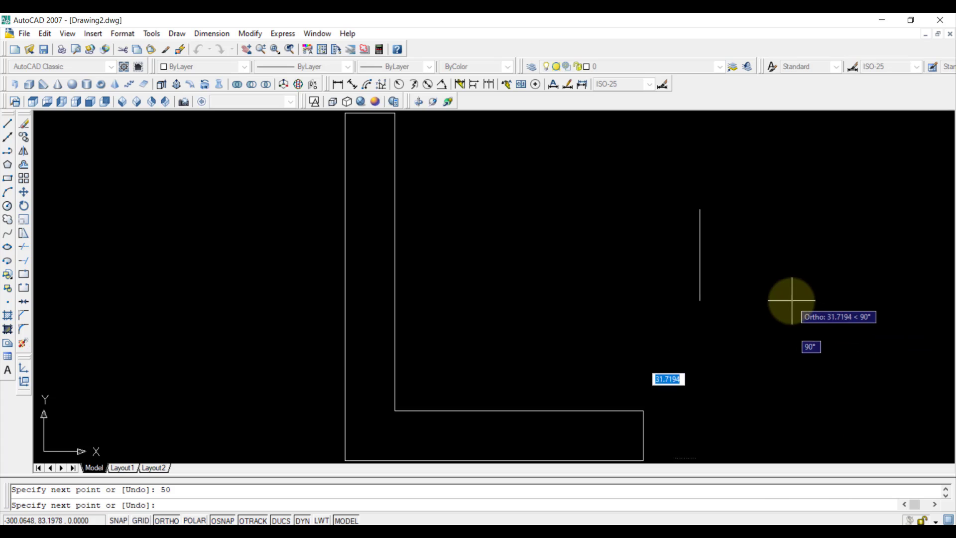
{"action": "scroll", "coordinate": [792, 300], "scroll_direction": "down", "scroll_amount": 4}
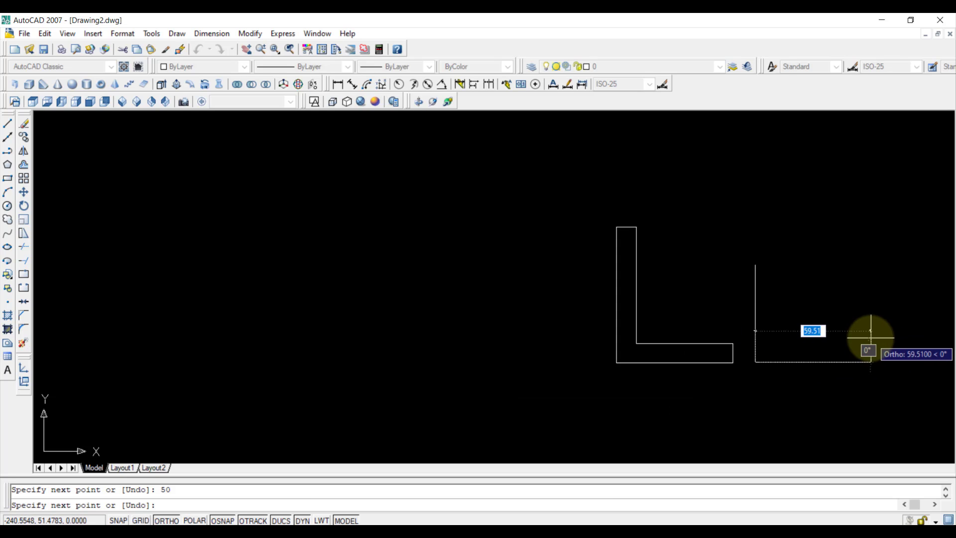
{"action": "type", "text": "4"}
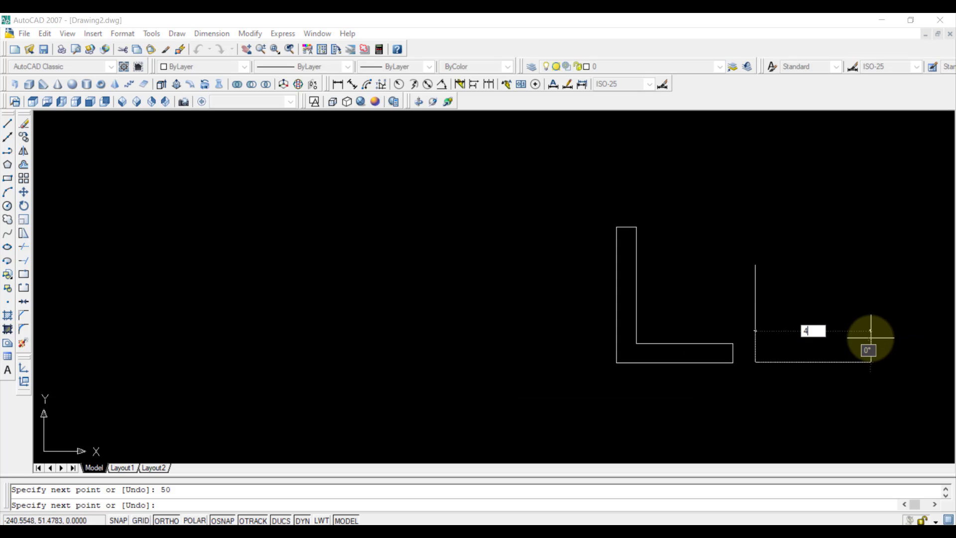
{"action": "type", "text": "0"}
{"action": "key", "text": "Return"}
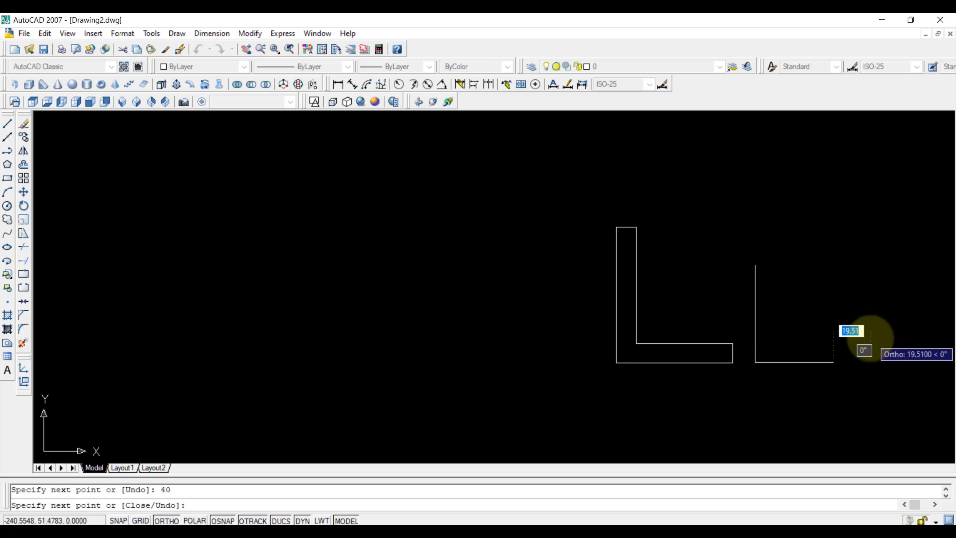
{"action": "left_click", "coordinate": [755, 264]}
{"action": "right_click", "coordinate": [782, 188]}
{"action": "left_click", "coordinate": [806, 194]}
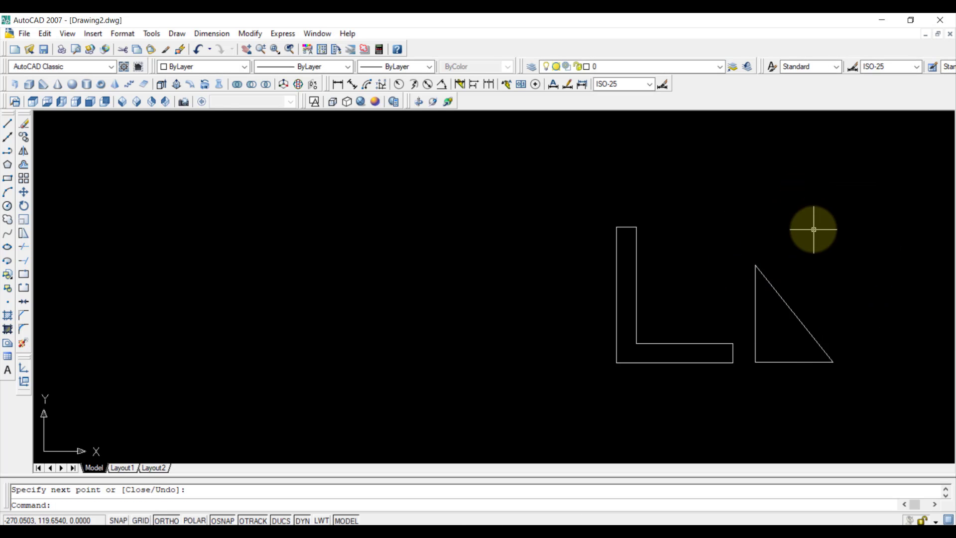
Step: Create a polyline boundary from the area inside the triangle
{"action": "type", "text": "bo"}
{"action": "key", "text": "Return"}
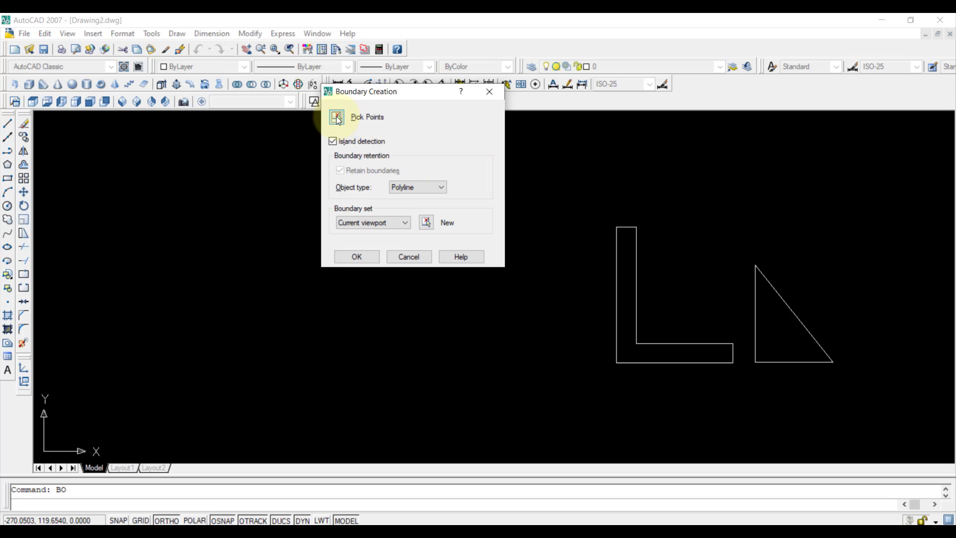
{"action": "left_click", "coordinate": [337, 119]}
{"action": "left_click", "coordinate": [776, 326]}
{"action": "key", "text": "Return"}
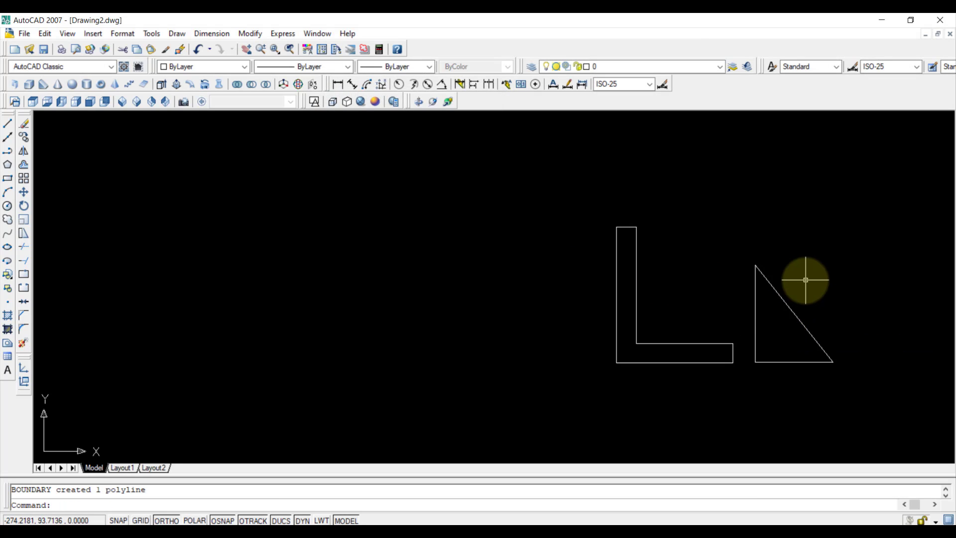
Step: Extrude the triangle 10 units and show the result in the SW Isometric view
{"action": "type", "text": "EXT"}
{"action": "key", "text": "Return"}
{"action": "left_click", "coordinate": [830, 260]}
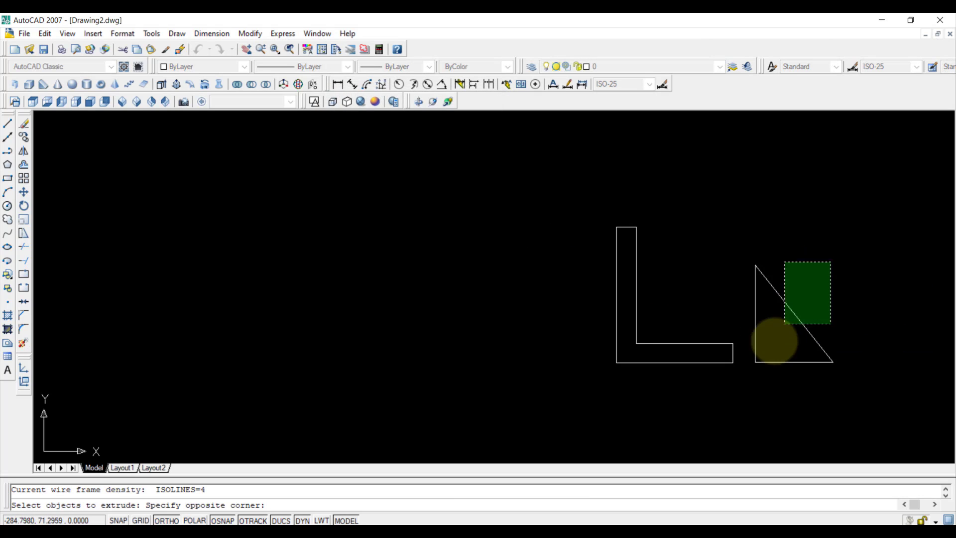
{"action": "left_click", "coordinate": [751, 381]}
{"action": "key", "text": "Return"}
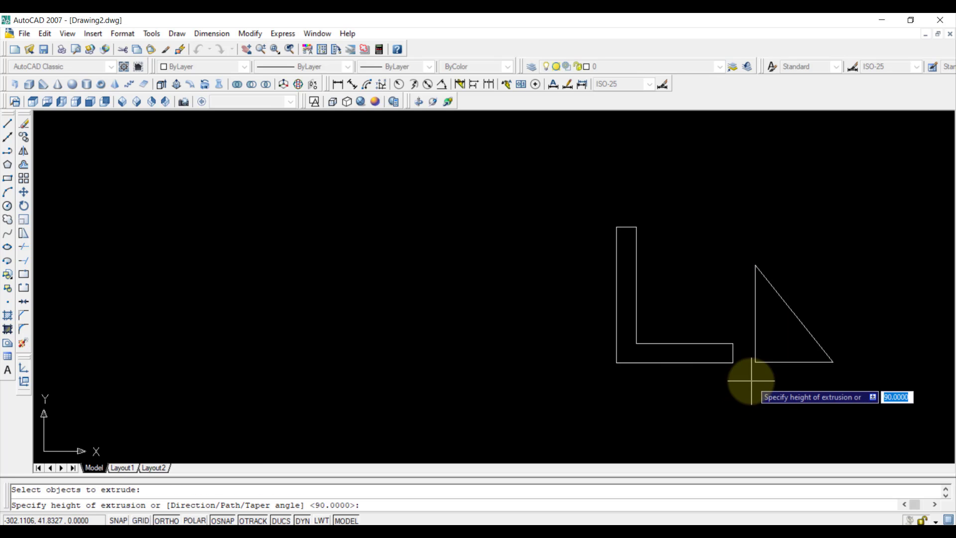
{"action": "type", "text": "10"}
{"action": "key", "text": "Return"}
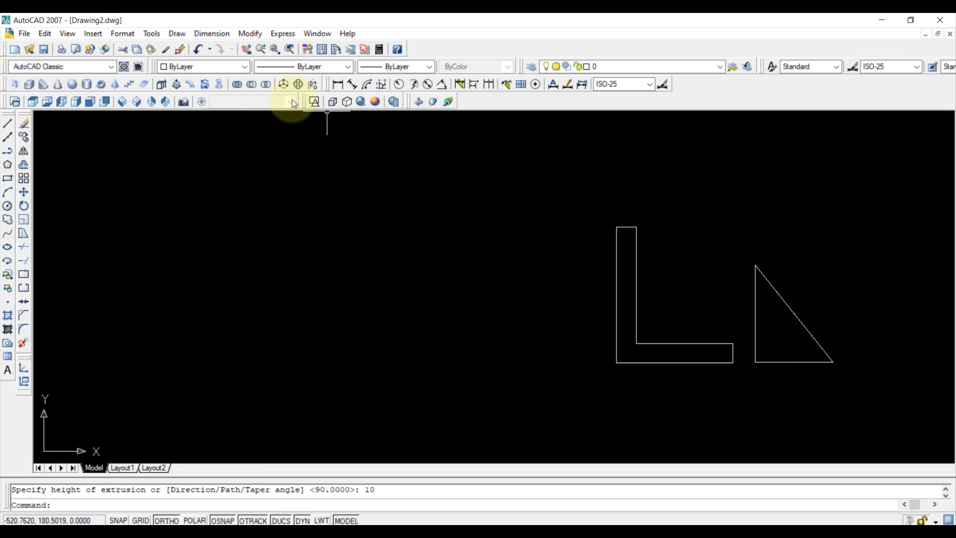
{"action": "middle_click_drag", "start_coordinate": [582, 264], "coordinate": [423, 264]}
{"action": "left_click", "coordinate": [121, 102]}
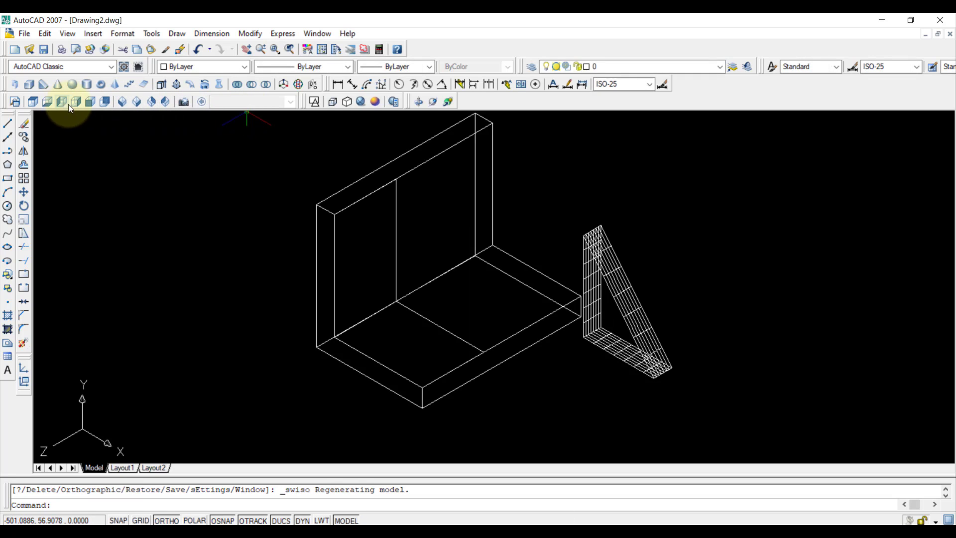
Step: In the Front view, draw a closed rectangle of lines 35 units wide and 15 units high beside the bracket
{"action": "left_click", "coordinate": [90, 101]}
{"action": "scroll", "coordinate": [342, 170], "scroll_direction": "down", "scroll_amount": 3}
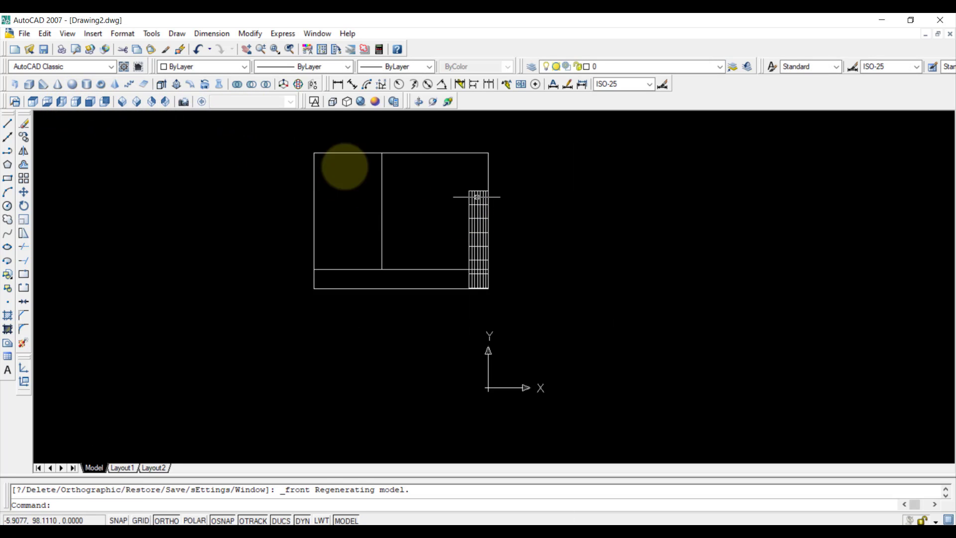
{"action": "left_click", "coordinate": [8, 123]}
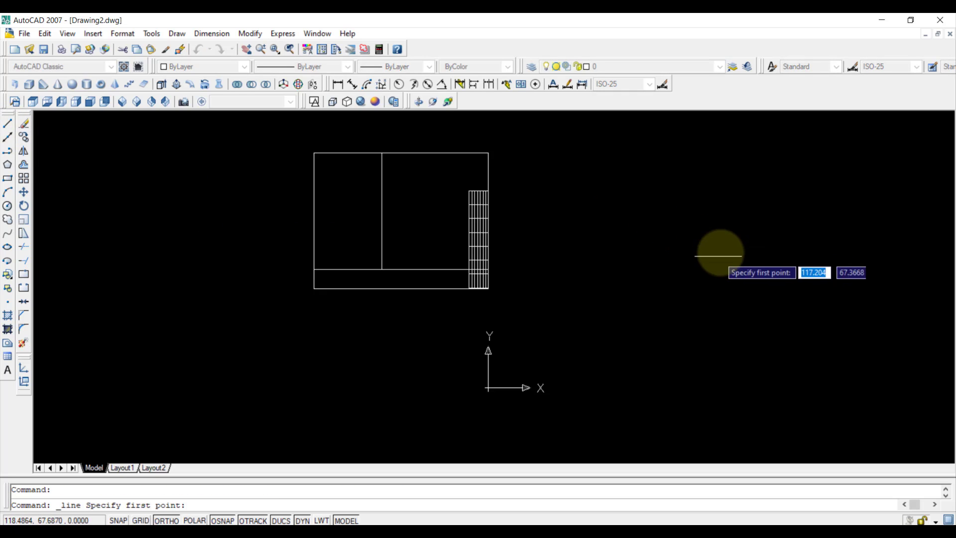
{"action": "left_click", "coordinate": [662, 215]}
{"action": "type", "text": "15"}
{"action": "key", "text": "Return"}
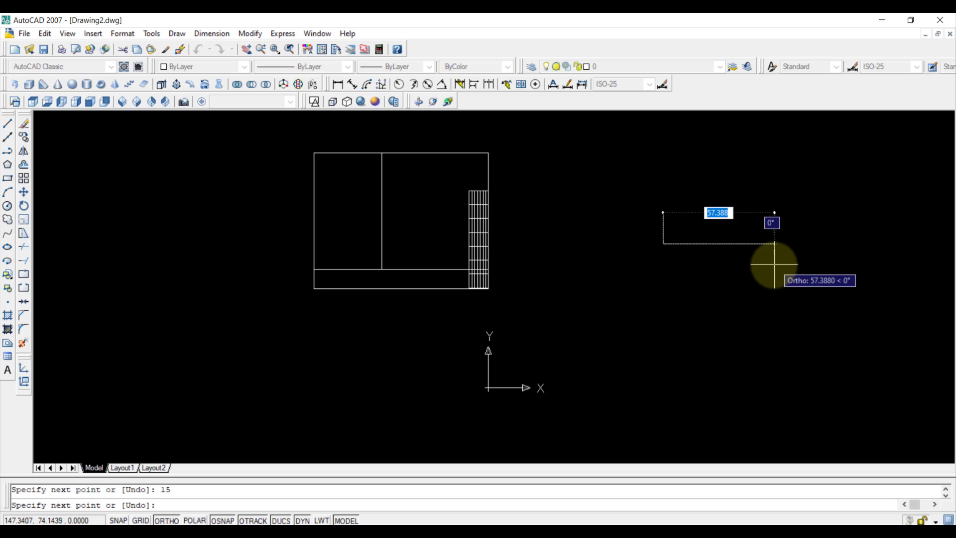
{"action": "type", "text": "35"}
{"action": "key", "text": "Return"}
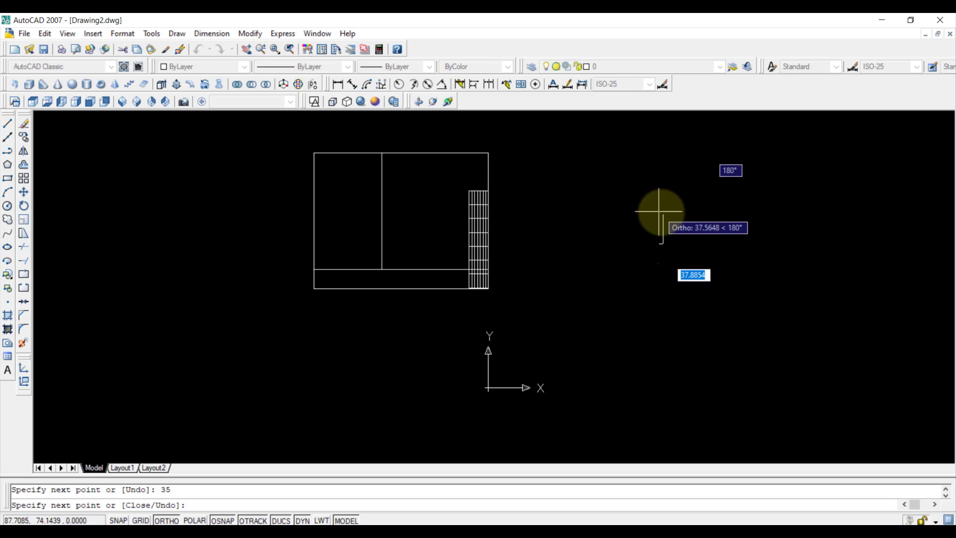
{"action": "right_click", "coordinate": [675, 182]}
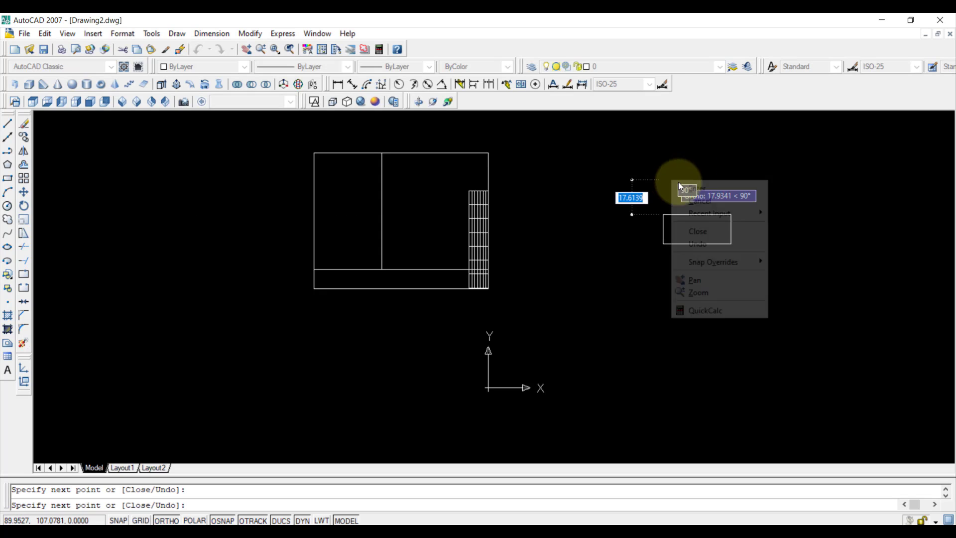
{"action": "left_click", "coordinate": [679, 188]}
Step: Create a polyline boundary from the area inside the 35 by 15 rectangle
{"action": "type", "text": "bo"}
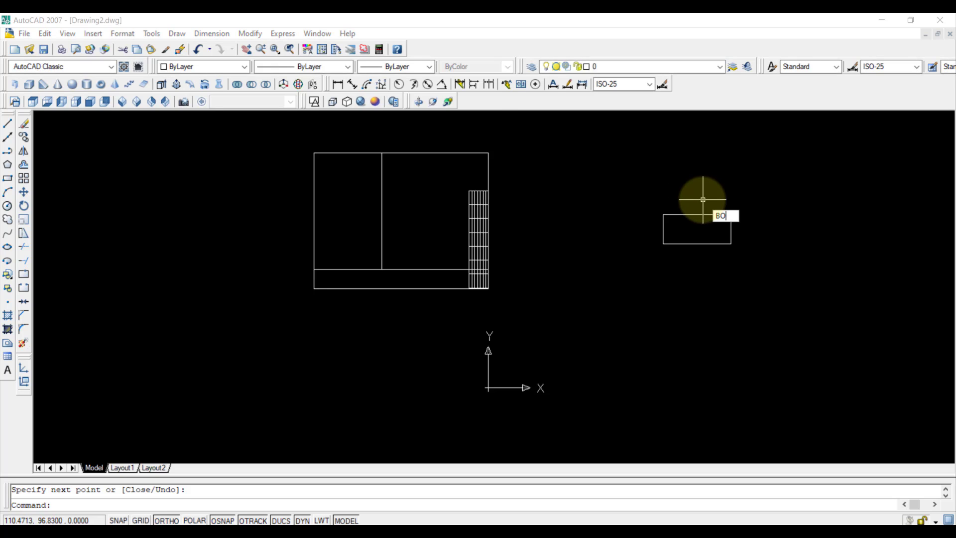
{"action": "key", "text": "Return"}
{"action": "left_click", "coordinate": [337, 117]}
{"action": "left_click", "coordinate": [675, 225]}
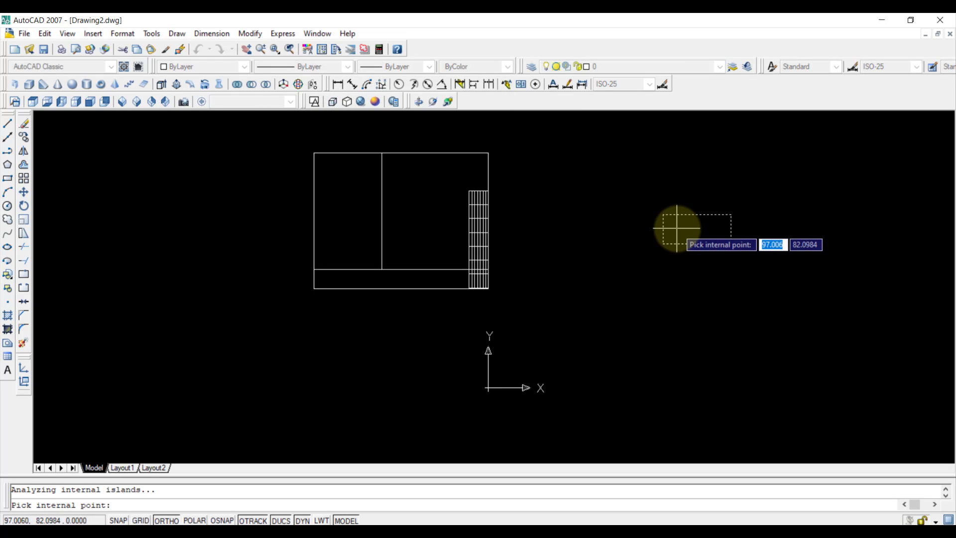
{"action": "key", "text": "Return"}
Step: Extrude the 35 by 15 rectangle, including its outline, to a height of 20 units
{"action": "type", "text": "ext"}
{"action": "key", "text": "Return"}
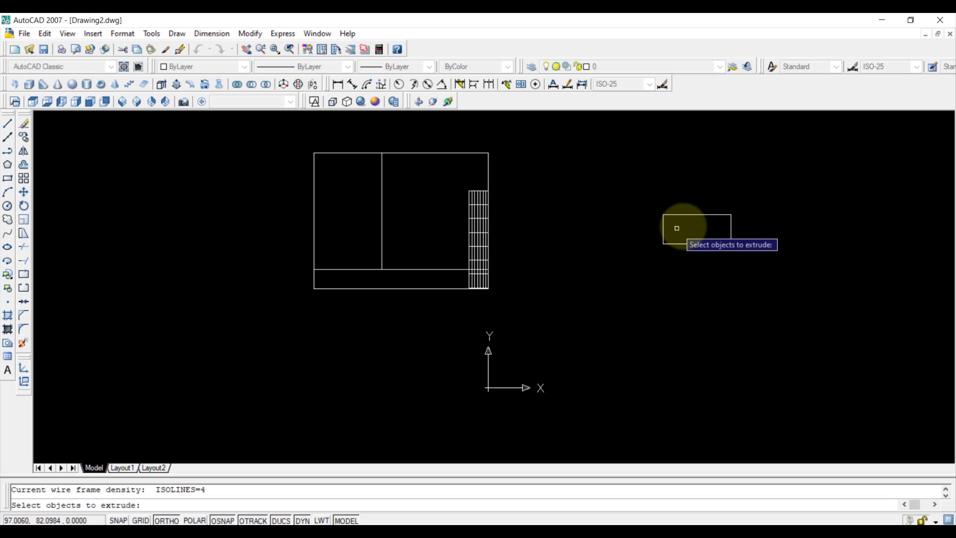
{"action": "left_click", "coordinate": [794, 190]}
{"action": "left_click", "coordinate": [637, 272]}
{"action": "key", "text": "Return"}
{"action": "type", "text": "20"}
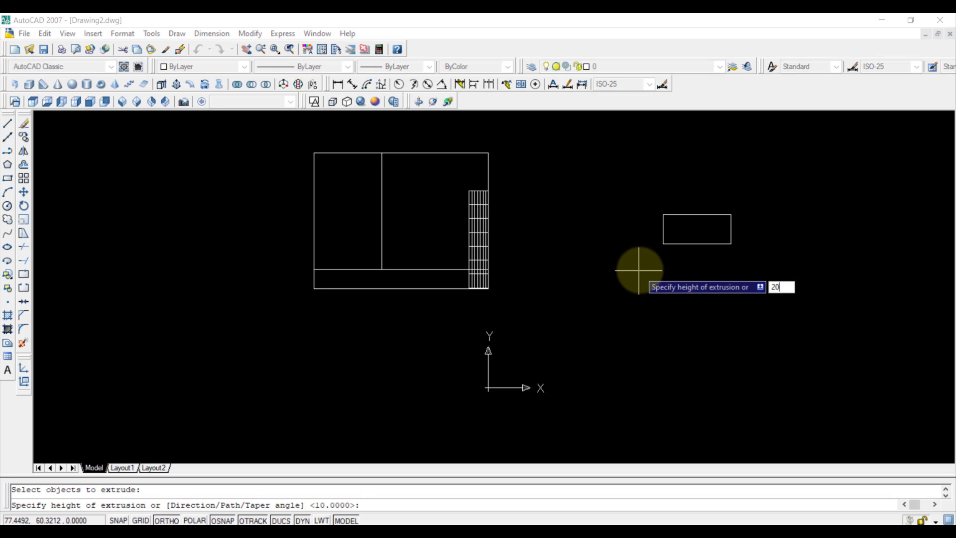
{"action": "key", "text": "Return"}
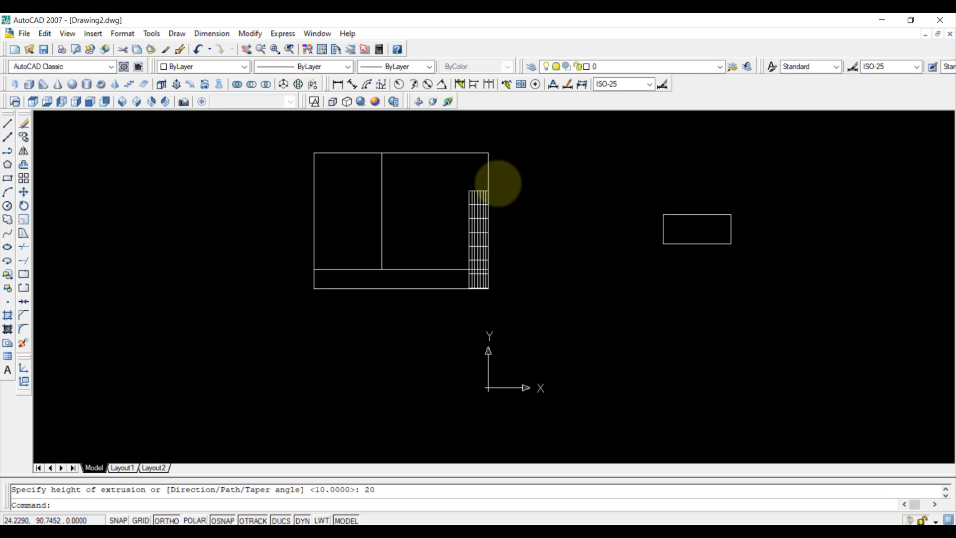
{"action": "left_click", "coordinate": [8, 180]}
{"action": "left_click", "coordinate": [687, 306]}
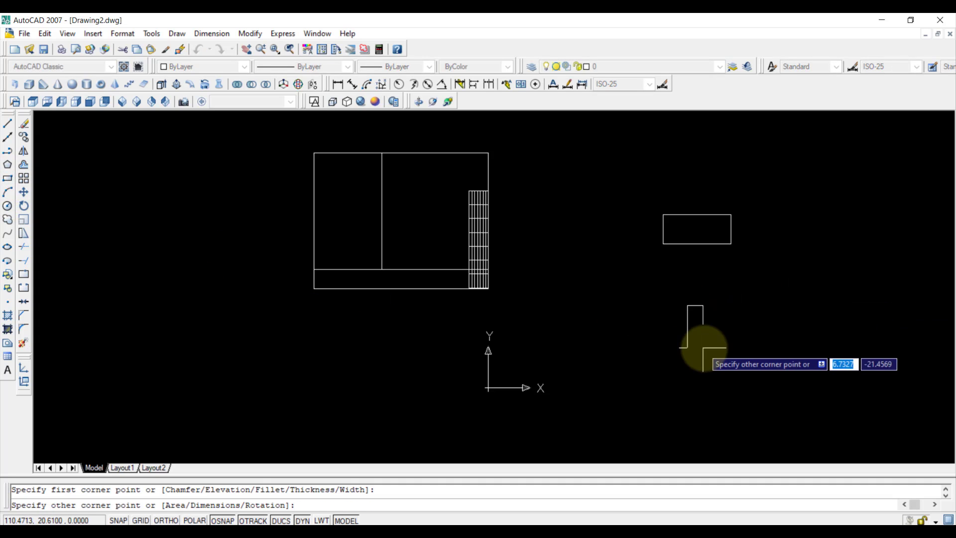
{"action": "type", "text": "15"}
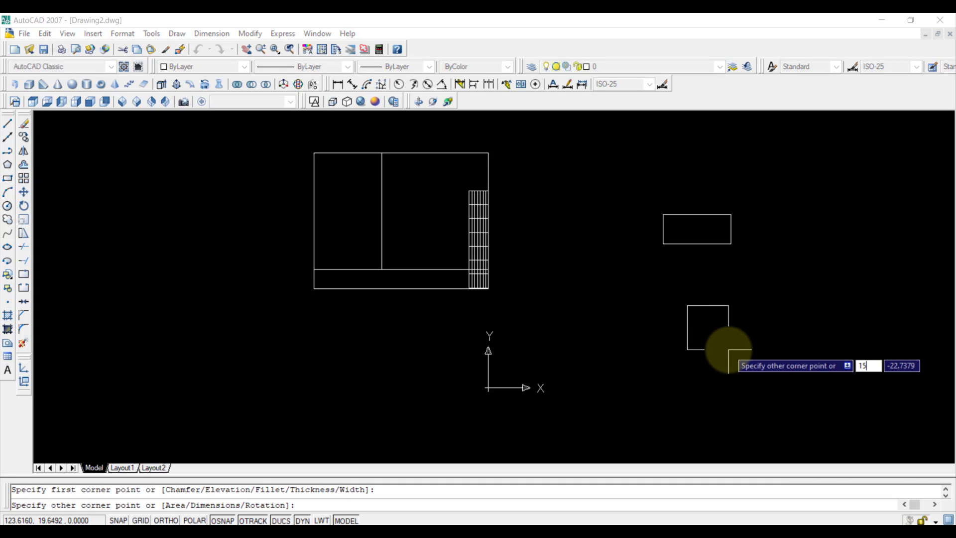
{"action": "key", "text": "Escape"}
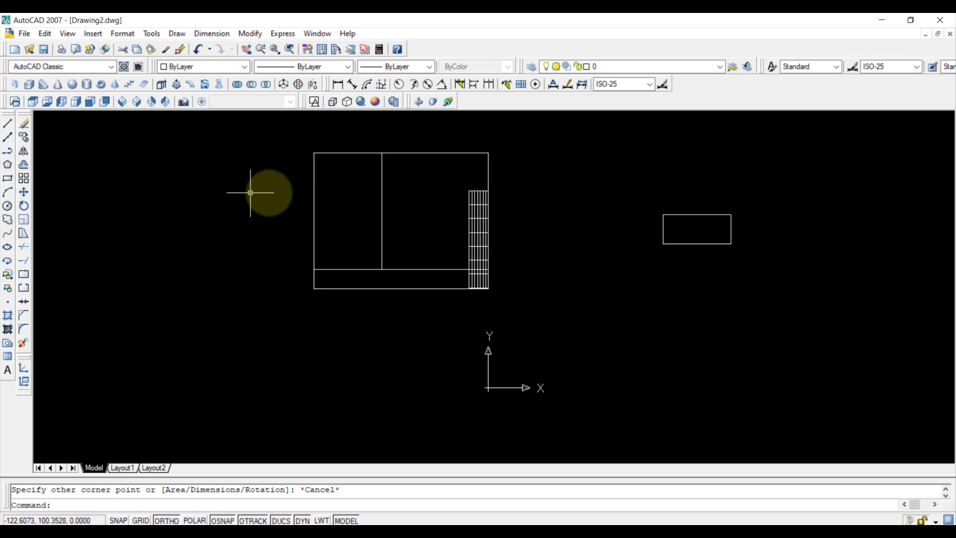
Step: In the Top view, draw a small square in the empty area with its opposite corner 15 units from the first
{"action": "left_click", "coordinate": [32, 101]}
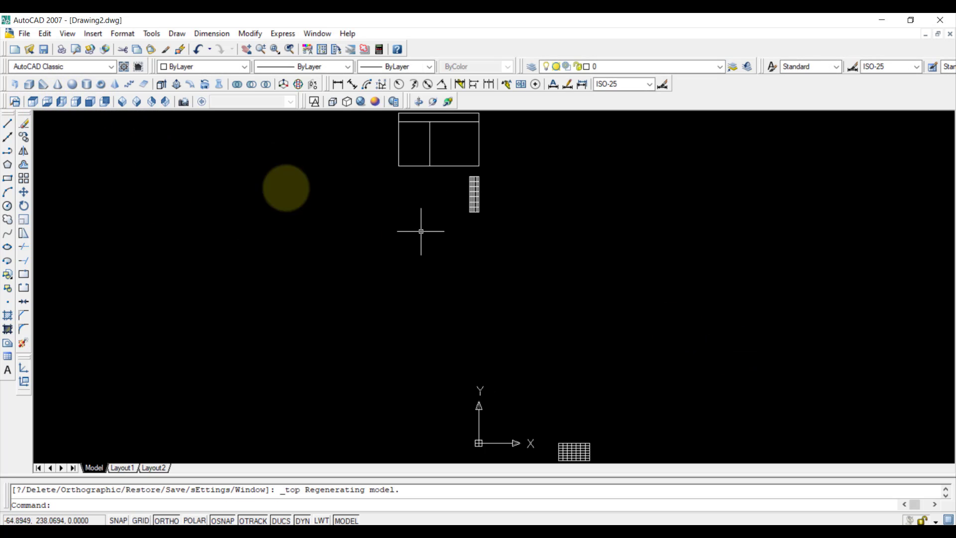
{"action": "left_click", "coordinate": [7, 178]}
{"action": "left_click", "coordinate": [622, 242]}
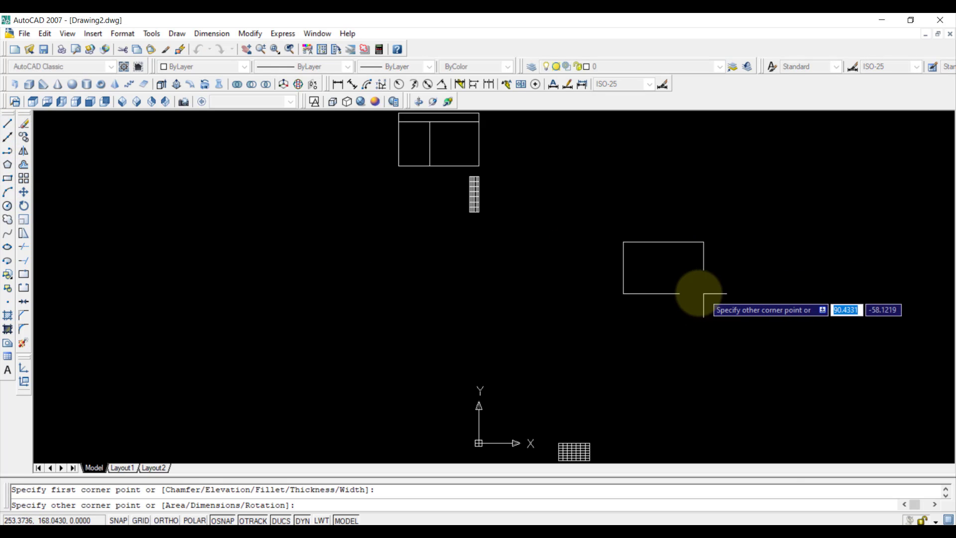
{"action": "type", "text": "15"}
{"action": "key", "text": "Return"}
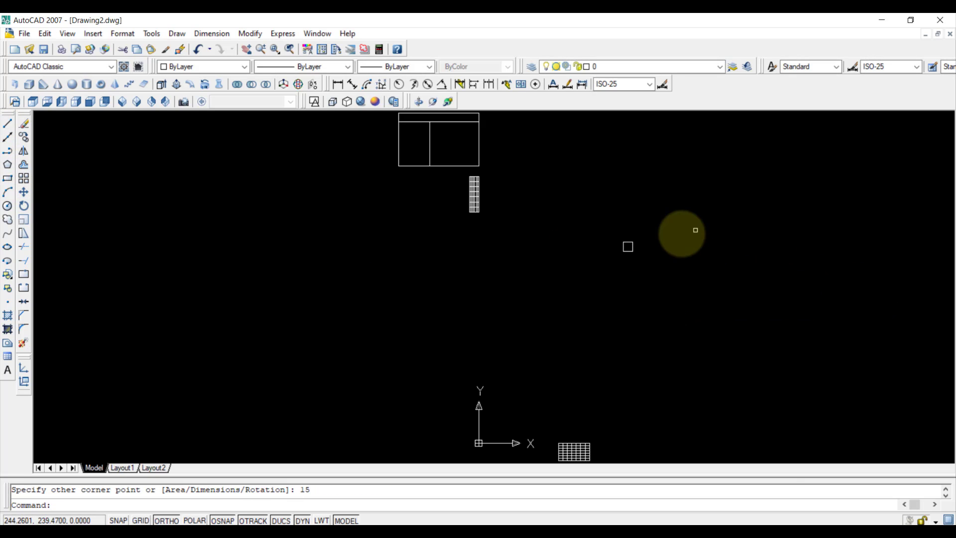
Step: Extrude the small square to a height of 20 units
{"action": "scroll", "coordinate": [642, 255], "scroll_direction": "up", "scroll_amount": 3}
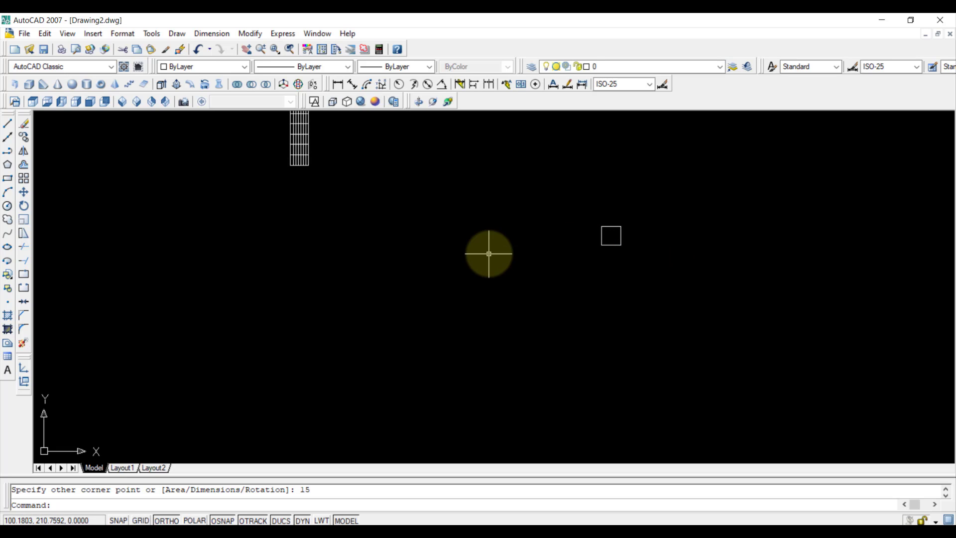
{"action": "type", "text": "EXT"}
{"action": "key", "text": "Return"}
{"action": "left_click", "coordinate": [640, 209]}
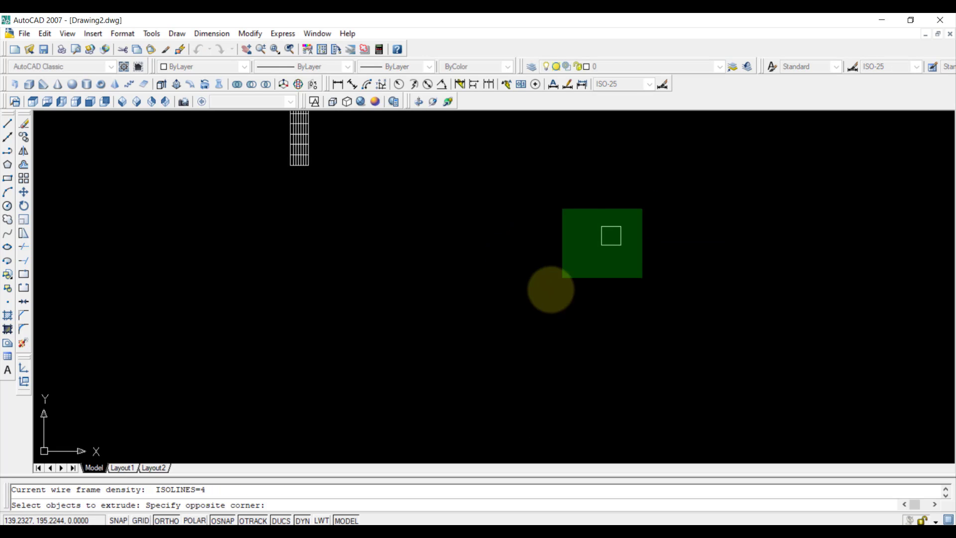
{"action": "left_click", "coordinate": [547, 287]}
{"action": "key", "text": "Return"}
{"action": "type", "text": "20"}
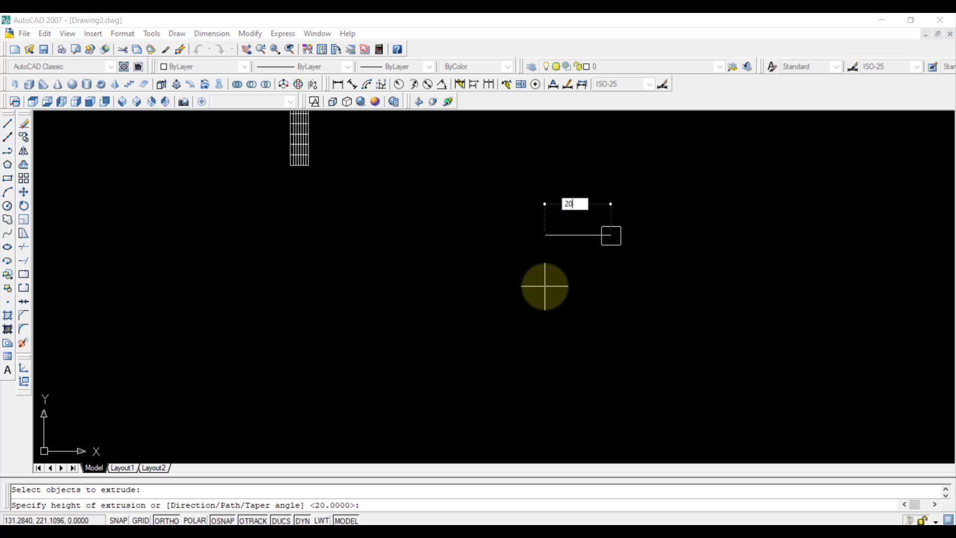
{"action": "key", "text": "Return"}
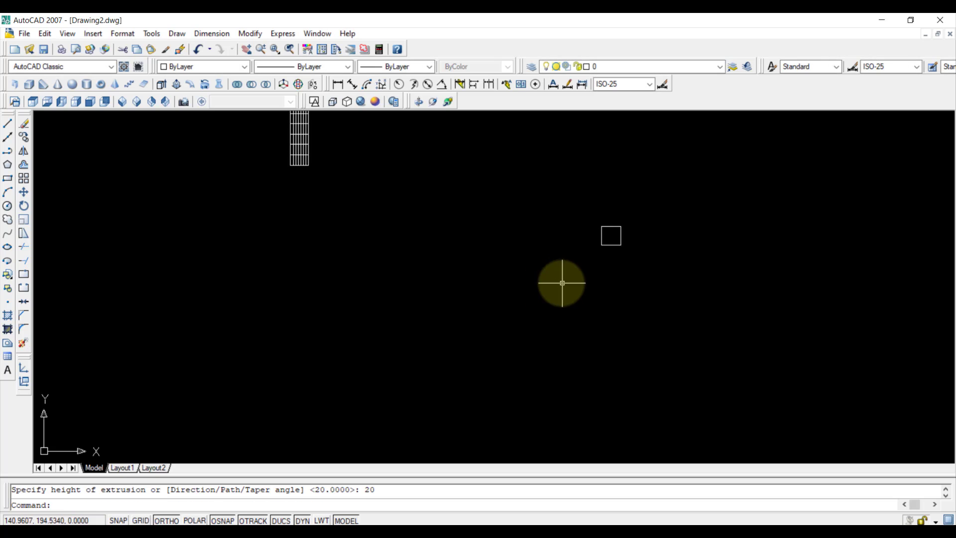
Step: In the SW Isometric view, erase the extra surfaces covering the 35-unit block and check the solids in the Conceptual visual style
{"action": "left_click", "coordinate": [123, 102]}
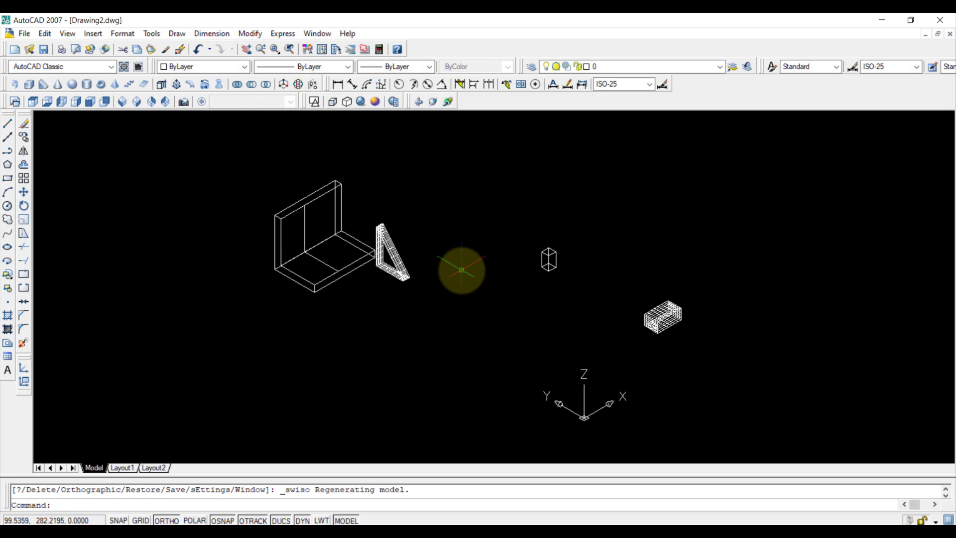
{"action": "scroll", "coordinate": [566, 289], "scroll_direction": "up", "scroll_amount": 3}
{"action": "scroll", "coordinate": [475, 239], "scroll_direction": "up", "scroll_amount": 2}
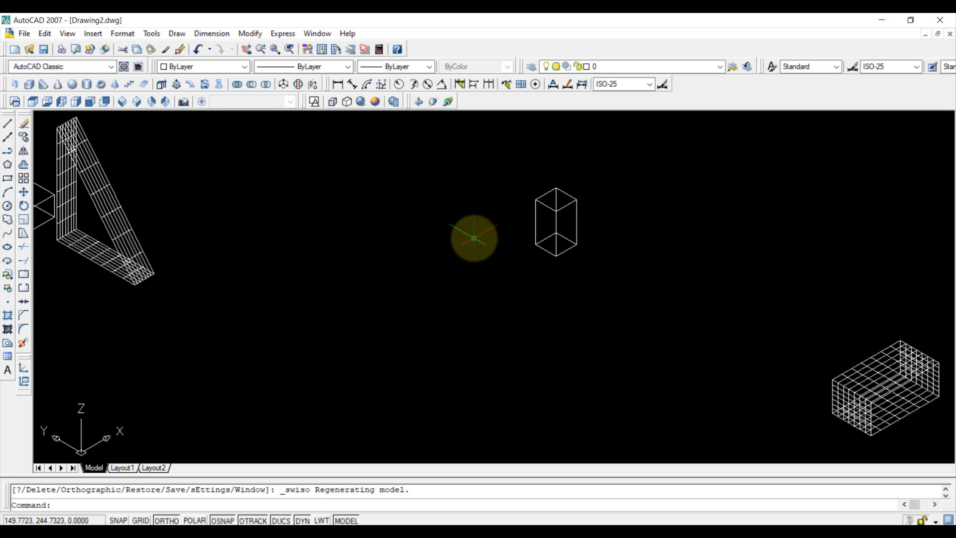
{"action": "left_click", "coordinate": [876, 368]}
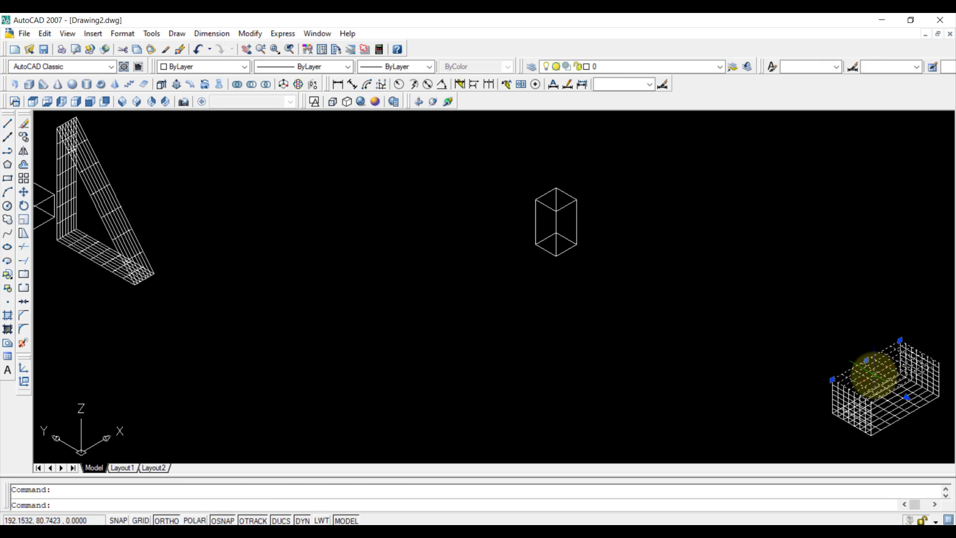
{"action": "key", "text": "Delete"}
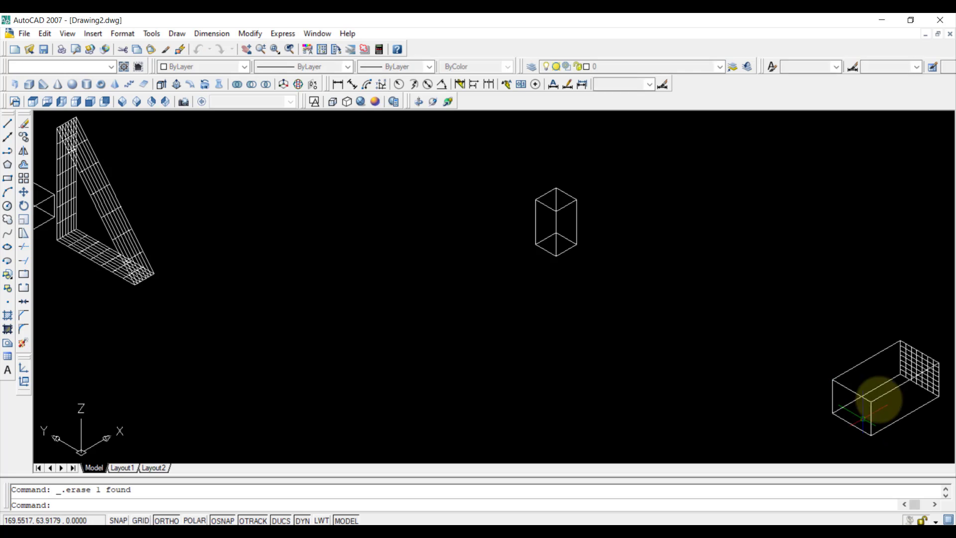
{"action": "left_click", "coordinate": [911, 363]}
{"action": "left_click", "coordinate": [376, 101]}
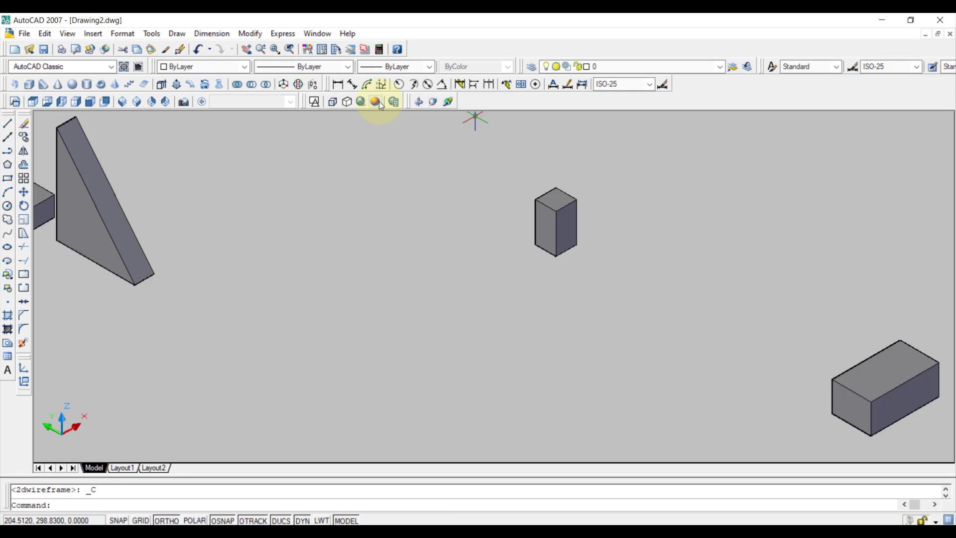
{"action": "left_click", "coordinate": [314, 102]}
Step: Draw a line across the top face of the small square box between the midpoints of opposite edges
{"action": "left_click", "coordinate": [8, 123]}
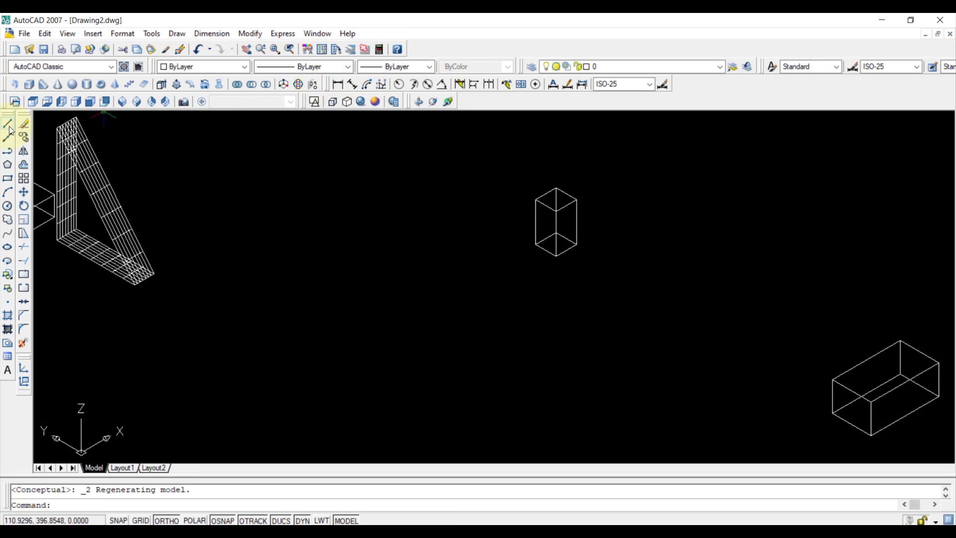
{"action": "left_click", "coordinate": [566, 205]}
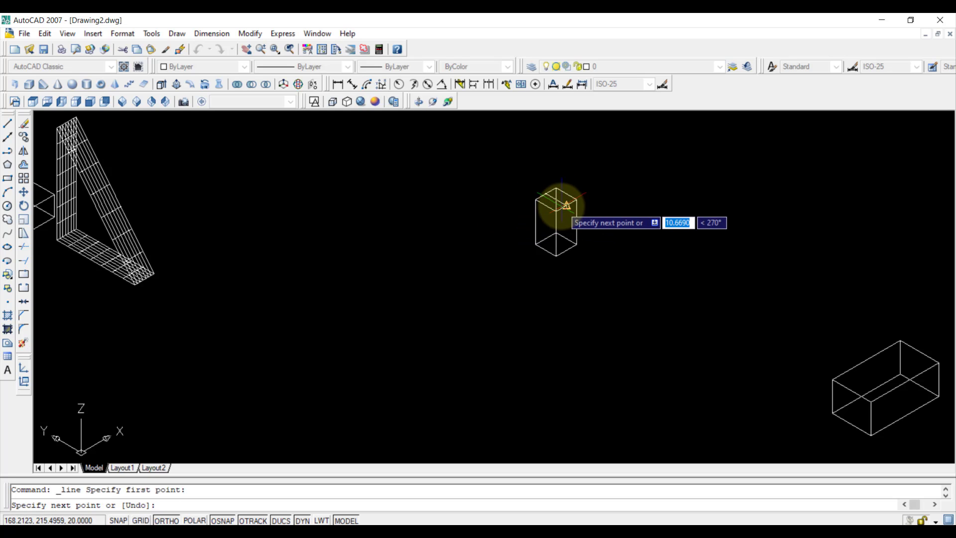
{"action": "right_click", "coordinate": [701, 175]}
{"action": "left_click", "coordinate": [717, 183]}
Step: Draw a vertical line on the front long face of the 35-unit block between the midpoints of its upper and lower edges
{"action": "scroll", "coordinate": [665, 215], "scroll_direction": "down", "scroll_amount": 2}
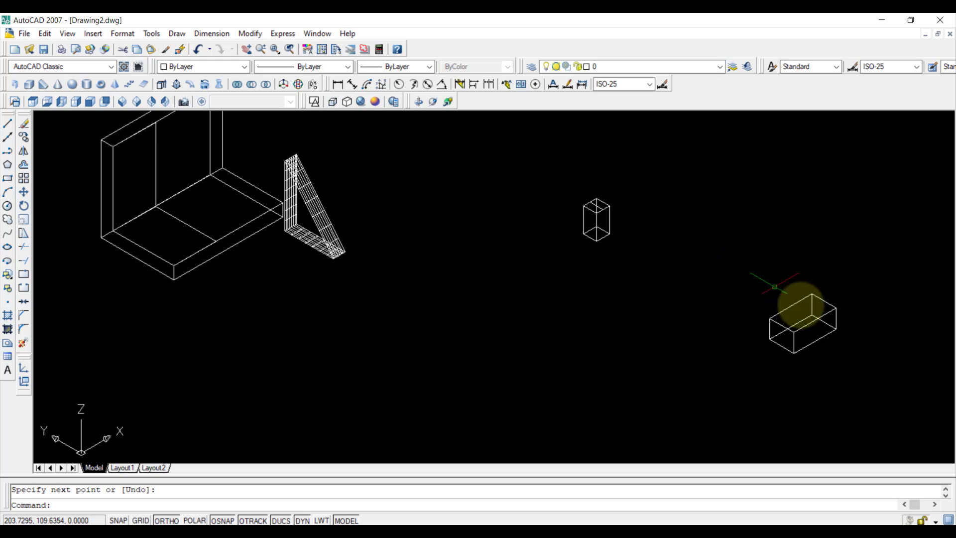
{"action": "left_click", "coordinate": [817, 316]}
{"action": "key", "text": "Escape"}
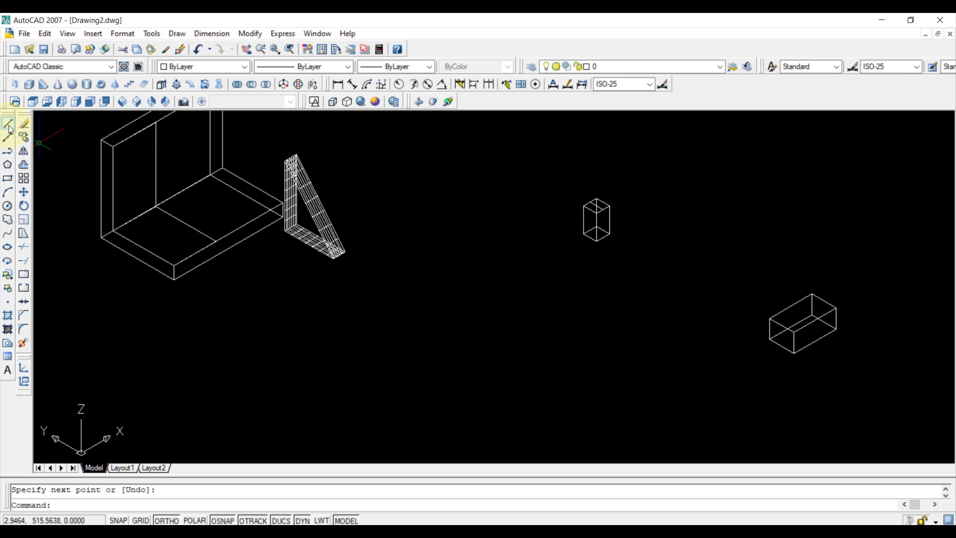
{"action": "left_click", "coordinate": [8, 124]}
{"action": "left_click", "coordinate": [811, 329]}
{"action": "left_click", "coordinate": [814, 332]}
{"action": "right_click", "coordinate": [814, 219]}
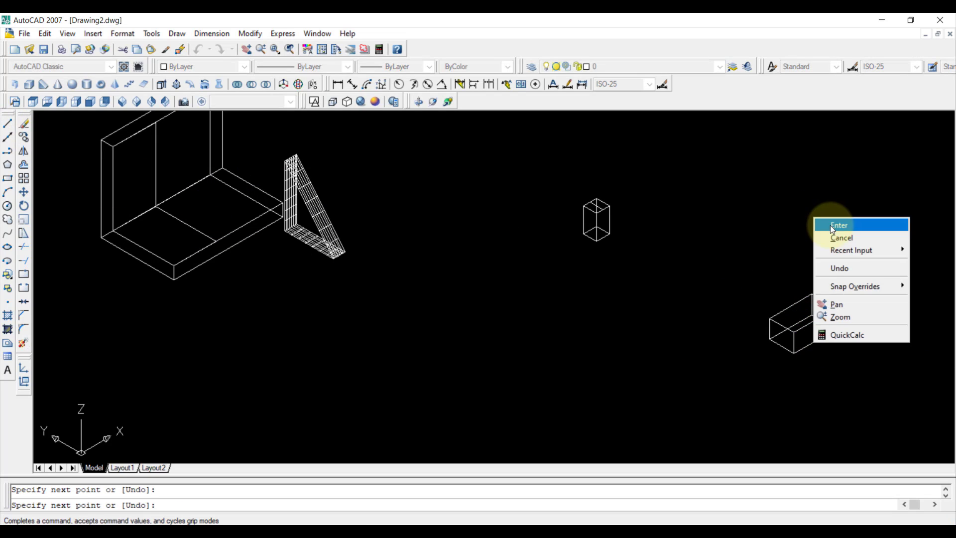
{"action": "left_click", "coordinate": [833, 229]}
Step: Move the small box with its top line, using that line's midpoint as base, to the midpoint of the cross line on the bracket's base
{"action": "scroll", "coordinate": [593, 211], "scroll_direction": "up", "scroll_amount": 2}
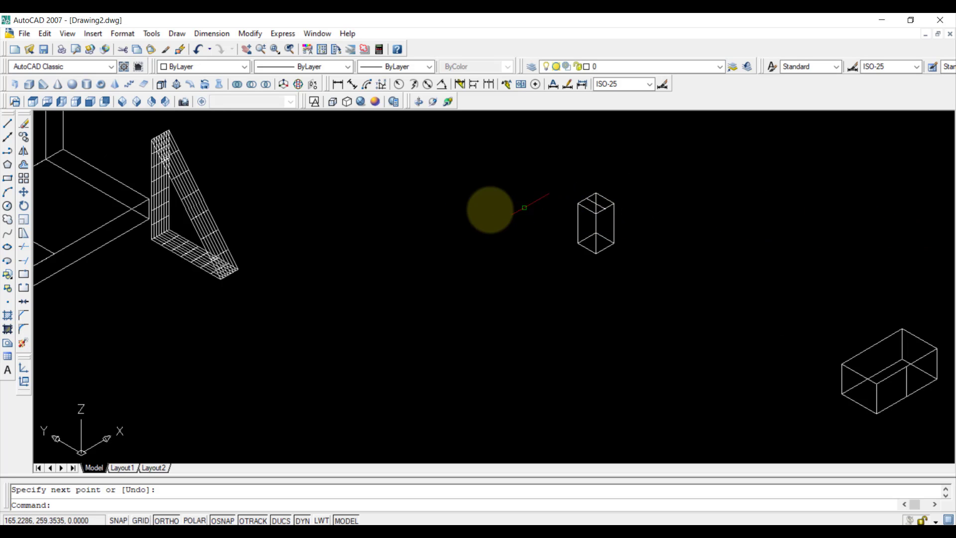
{"action": "mouse_move", "coordinate": [524, 207]}
{"action": "middle_mouse_down"}
{"action": "mouse_move", "coordinate": [641, 246]}
{"action": "mouse_move", "coordinate": [687, 275]}
{"action": "middle_mouse_up"}
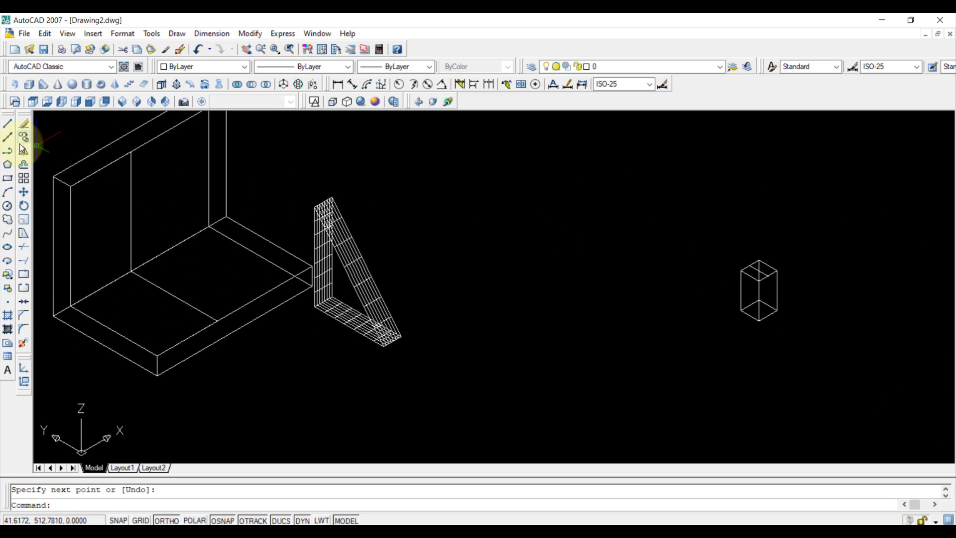
{"action": "left_click", "coordinate": [881, 237]}
{"action": "left_click", "coordinate": [664, 352]}
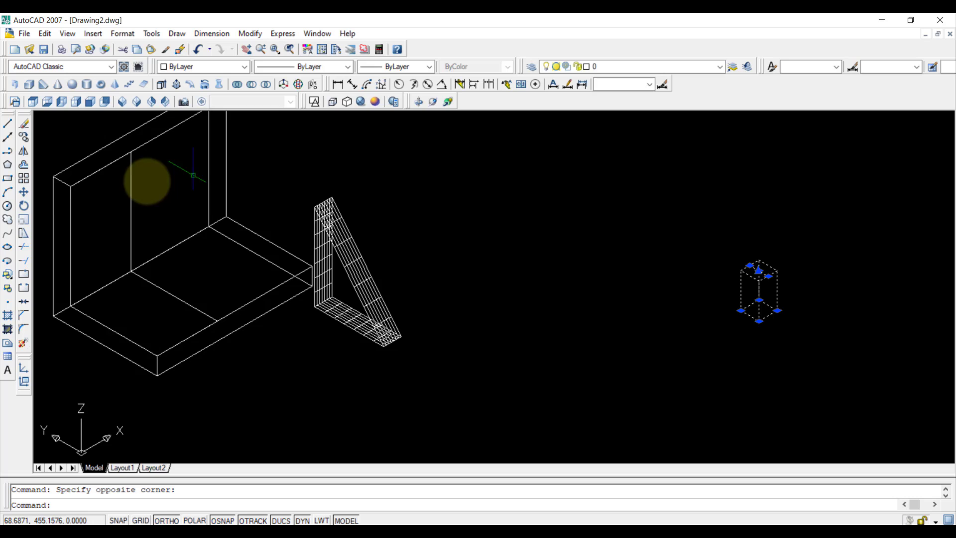
{"action": "left_click", "coordinate": [23, 193]}
{"action": "left_click", "coordinate": [758, 271]}
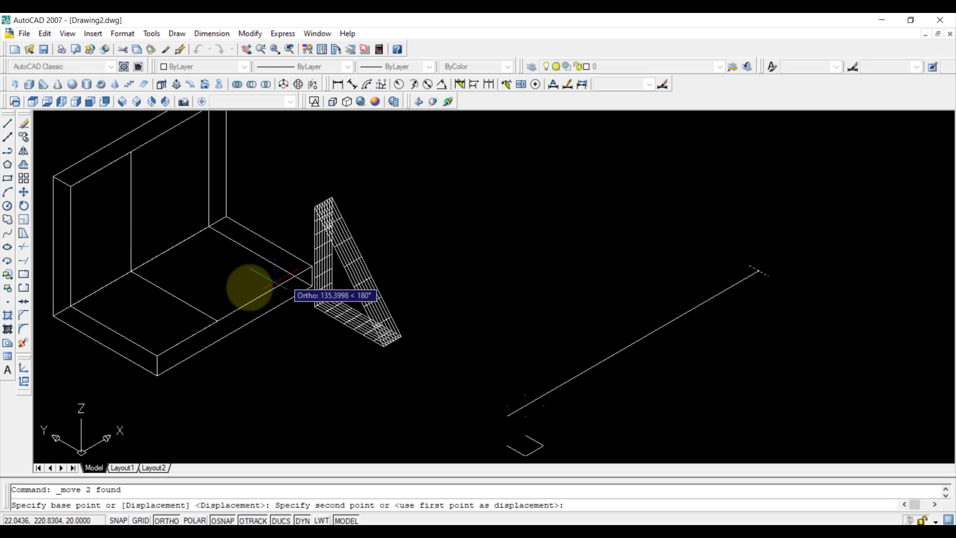
{"action": "left_click", "coordinate": [171, 294]}
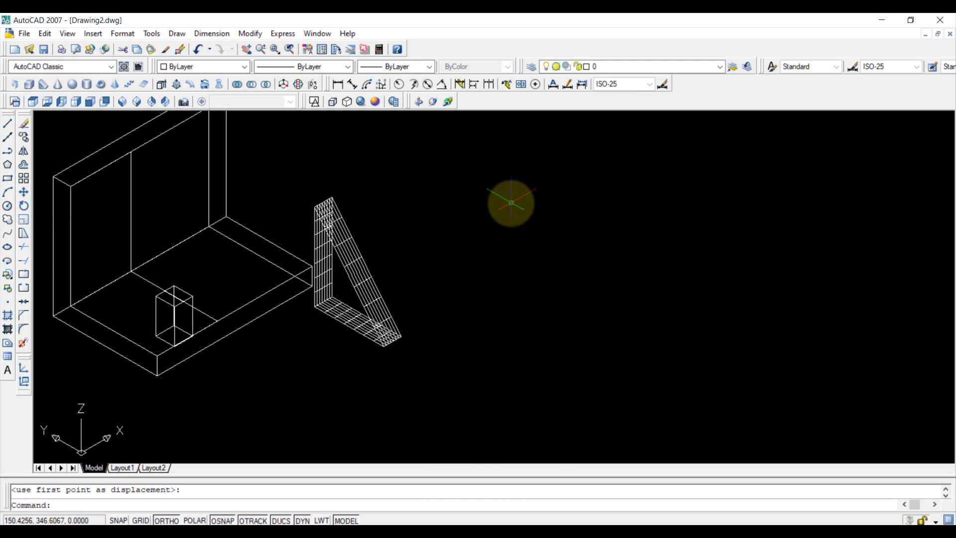
Step: Move the 35-unit block by its front line's midpoint to the midpoint of the vertical line on the bracket's upright, and check it in Conceptual style
{"action": "scroll", "coordinate": [692, 306], "scroll_direction": "down", "scroll_amount": 2}
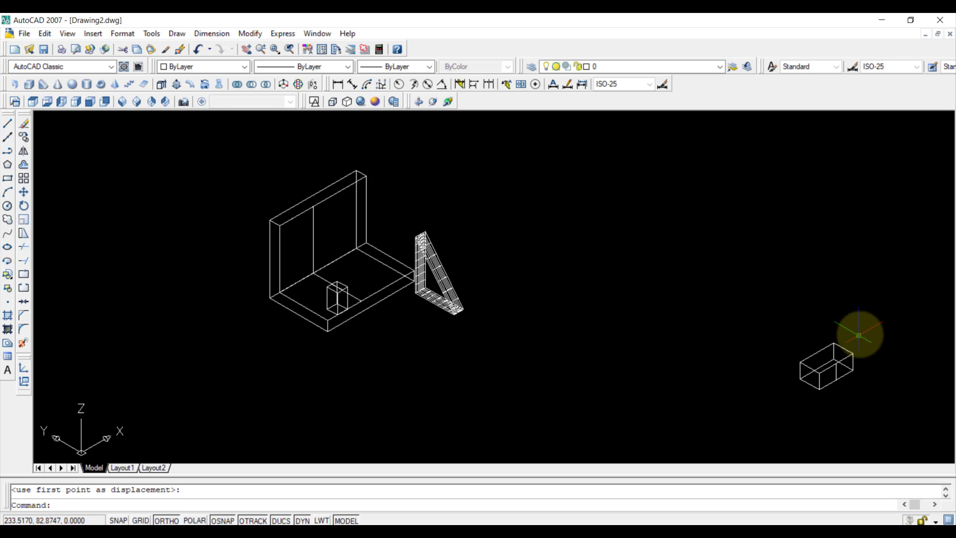
{"action": "left_click", "coordinate": [904, 324]}
{"action": "left_click", "coordinate": [794, 391]}
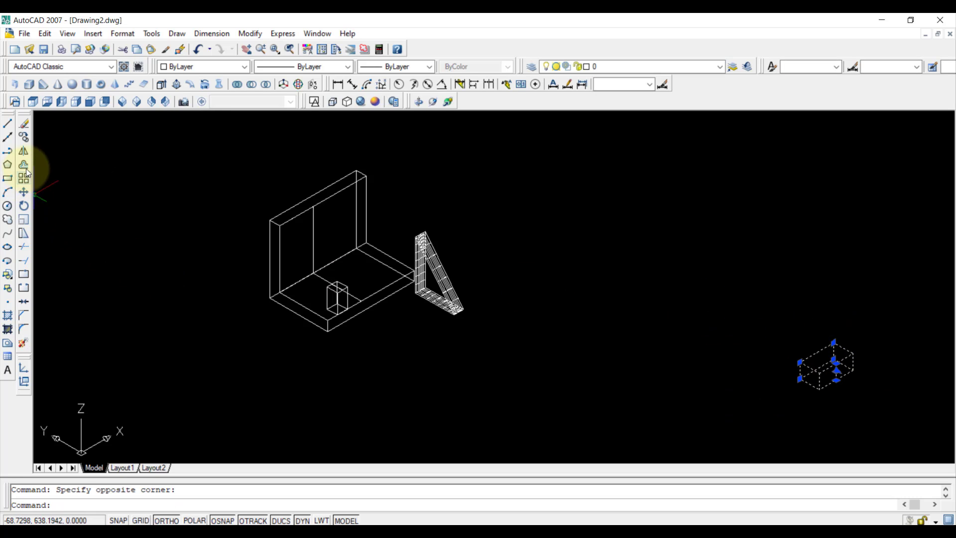
{"action": "left_click", "coordinate": [24, 192]}
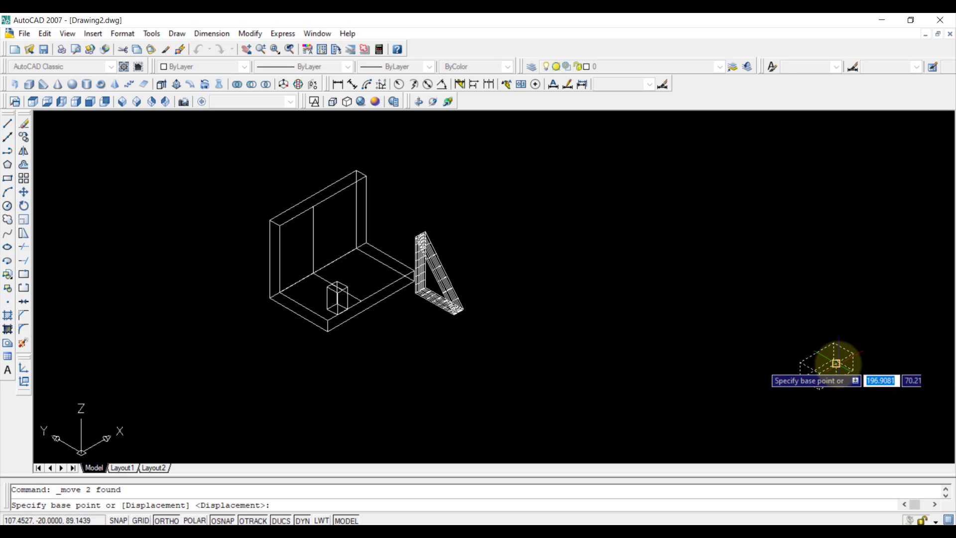
{"action": "left_click", "coordinate": [835, 372]}
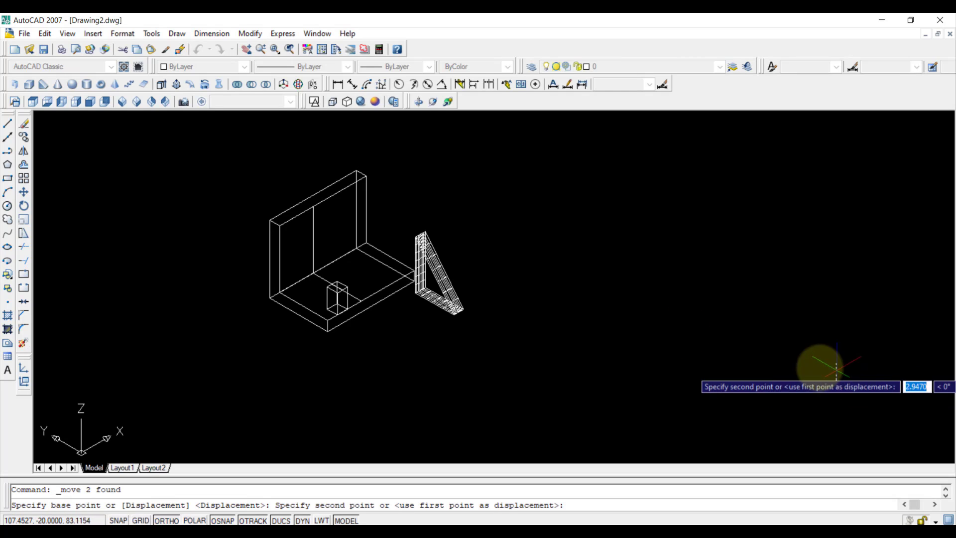
{"action": "left_click", "coordinate": [317, 251]}
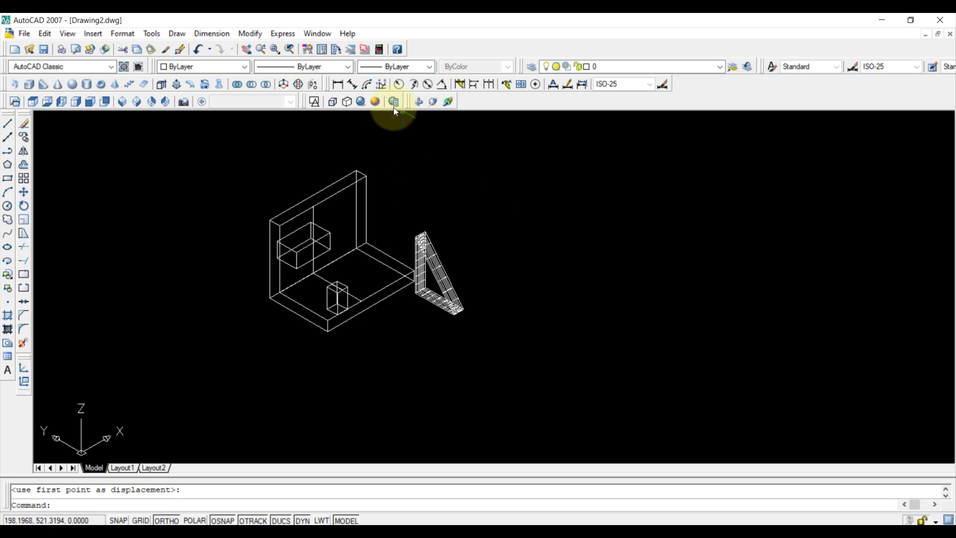
{"action": "left_click", "coordinate": [374, 102]}
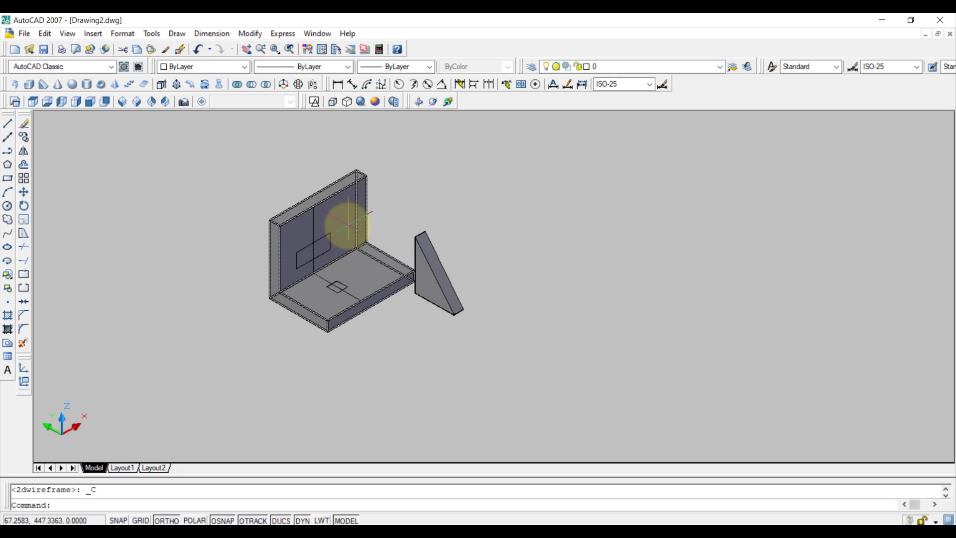
{"action": "key", "text": "ctrl+z"}
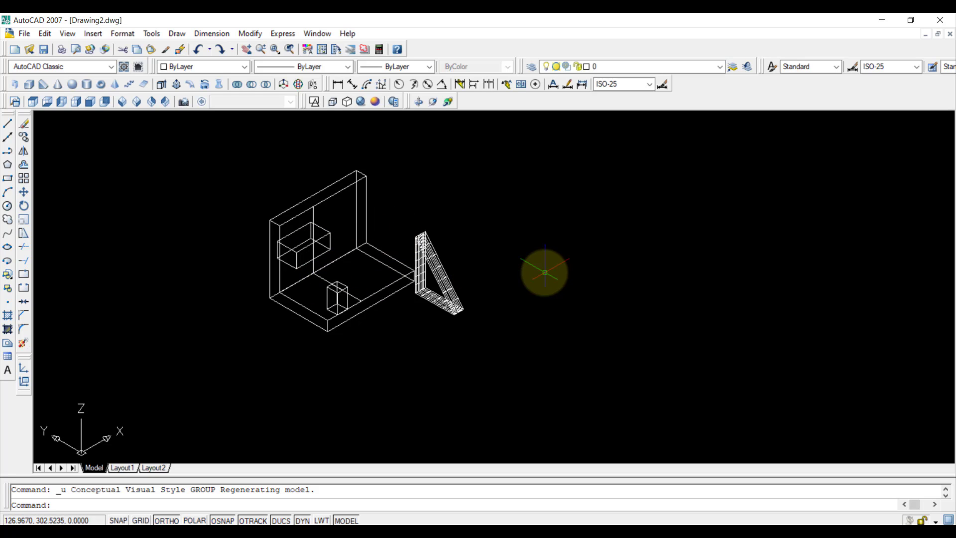
{"action": "left_click", "coordinate": [362, 271]}
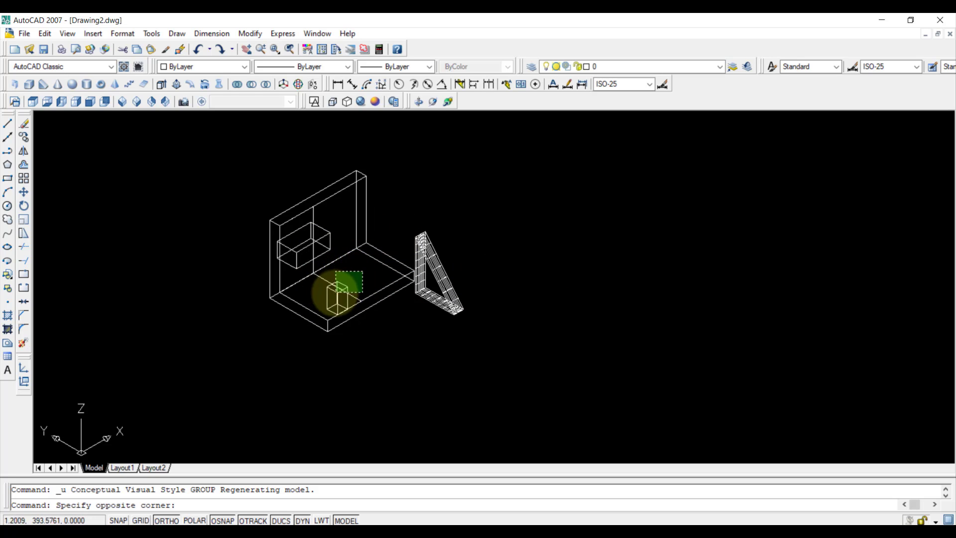
{"action": "scroll", "coordinate": [324, 306], "scroll_direction": "up", "scroll_amount": 4}
{"action": "left_click", "coordinate": [322, 310]}
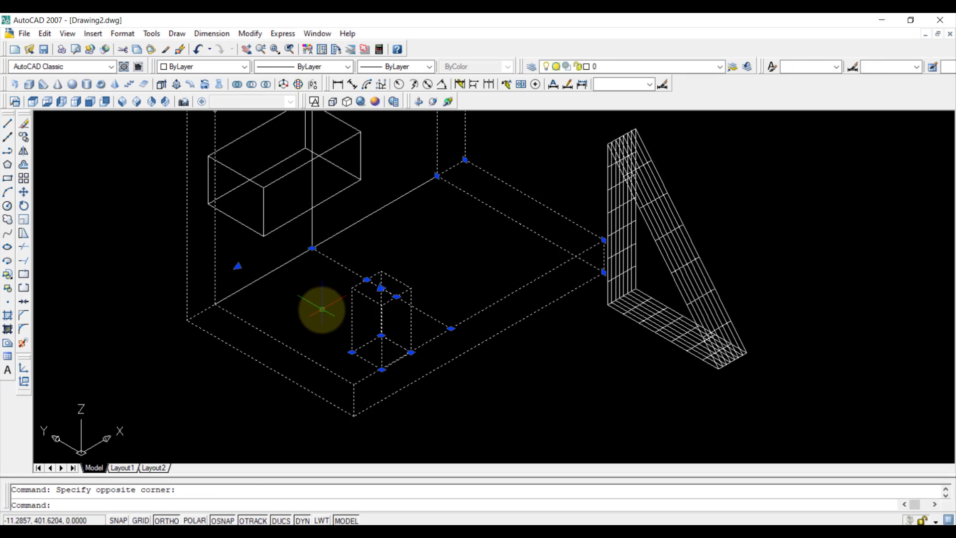
{"action": "key", "text": "Escape"}
{"action": "left_click", "coordinate": [330, 304]}
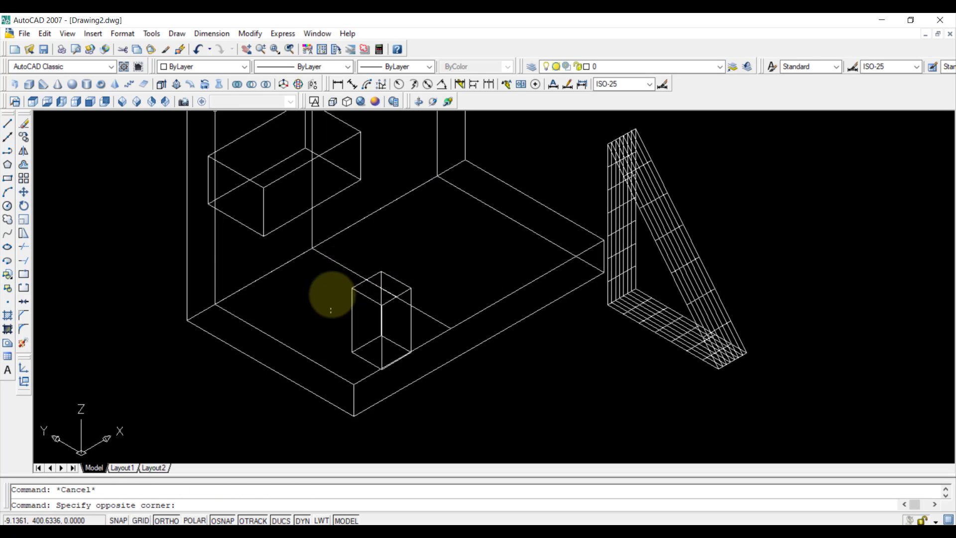
{"action": "left_click", "coordinate": [422, 257]}
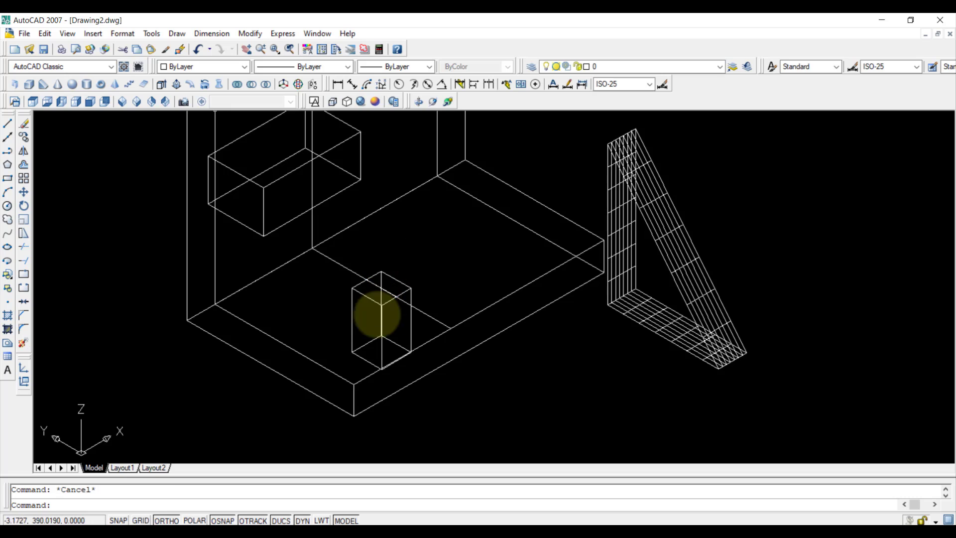
Step: Move the small box, the 35-unit block and the bracket's construction lines together 10 units along the positive X direction
{"action": "left_click", "coordinate": [382, 309]}
{"action": "left_click", "coordinate": [422, 311]}
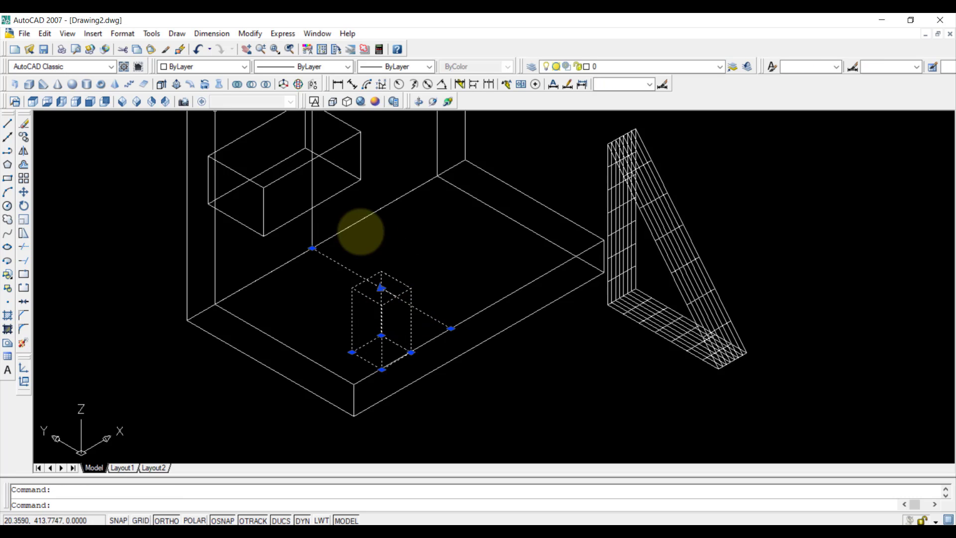
{"action": "left_click", "coordinate": [312, 225]}
{"action": "left_click", "coordinate": [319, 210]}
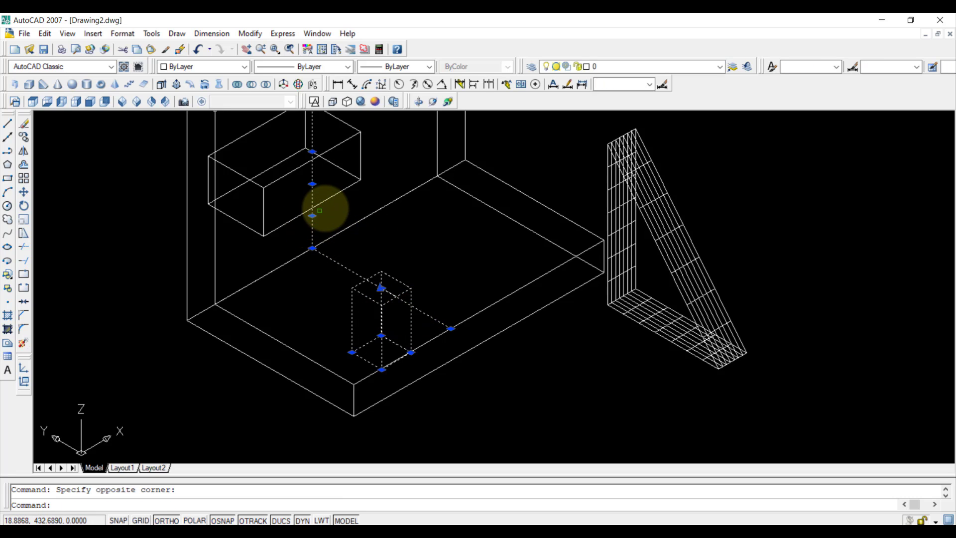
{"action": "left_click", "coordinate": [331, 202]}
{"action": "scroll", "coordinate": [361, 229], "scroll_direction": "down", "scroll_amount": 3}
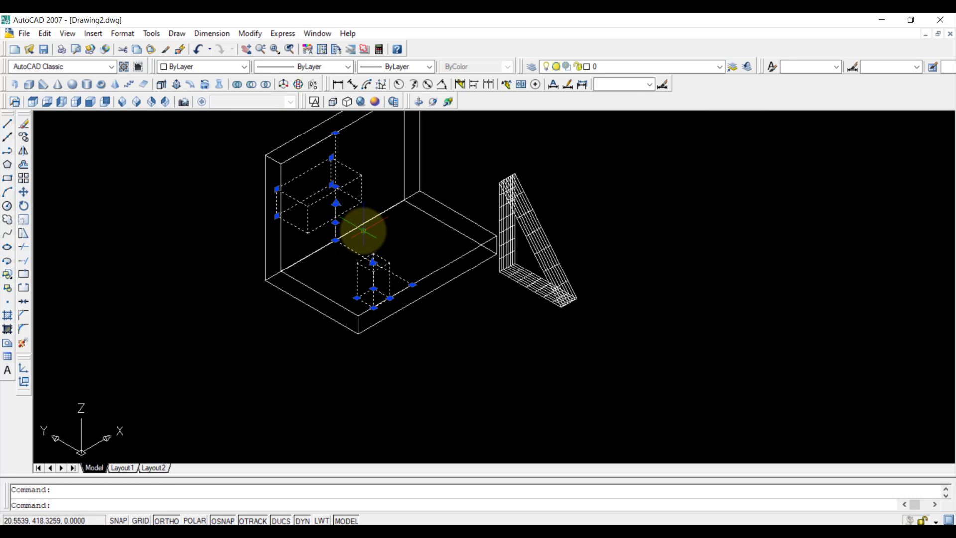
{"action": "left_click", "coordinate": [23, 192]}
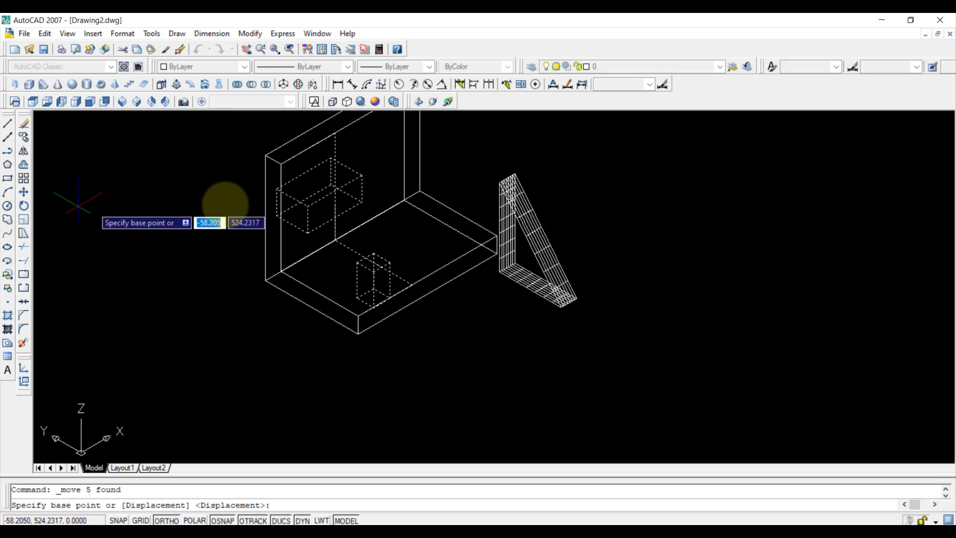
{"action": "left_click", "coordinate": [351, 198]}
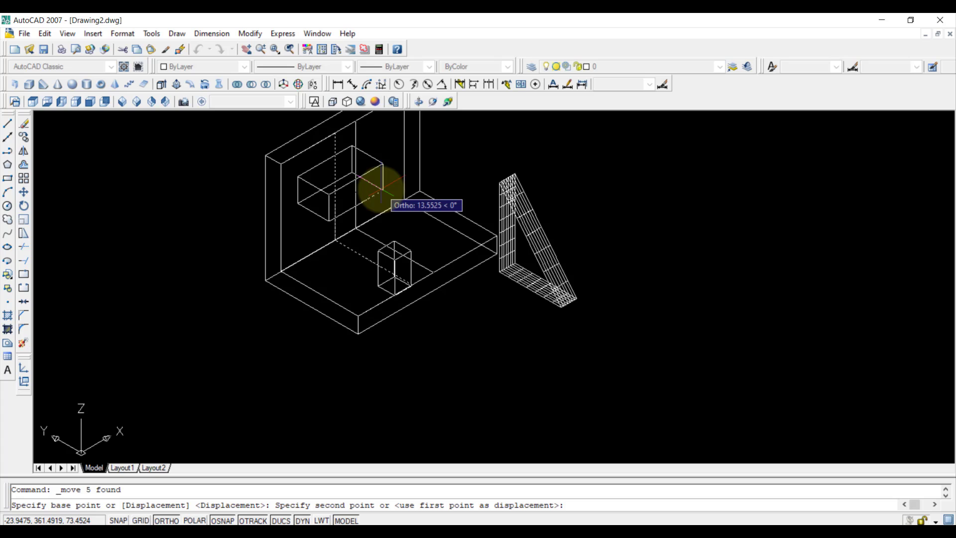
{"action": "type", "text": "10"}
{"action": "key", "text": "Return"}
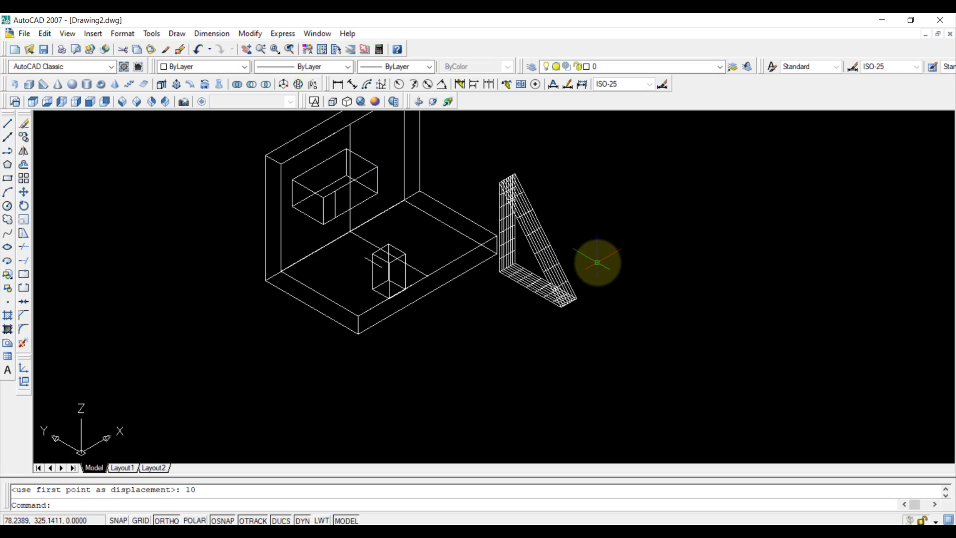
Step: Erase the leftover short lines at the small box and the 35-unit block, and switch to the Conceptual visual style
{"action": "left_click", "coordinate": [377, 264]}
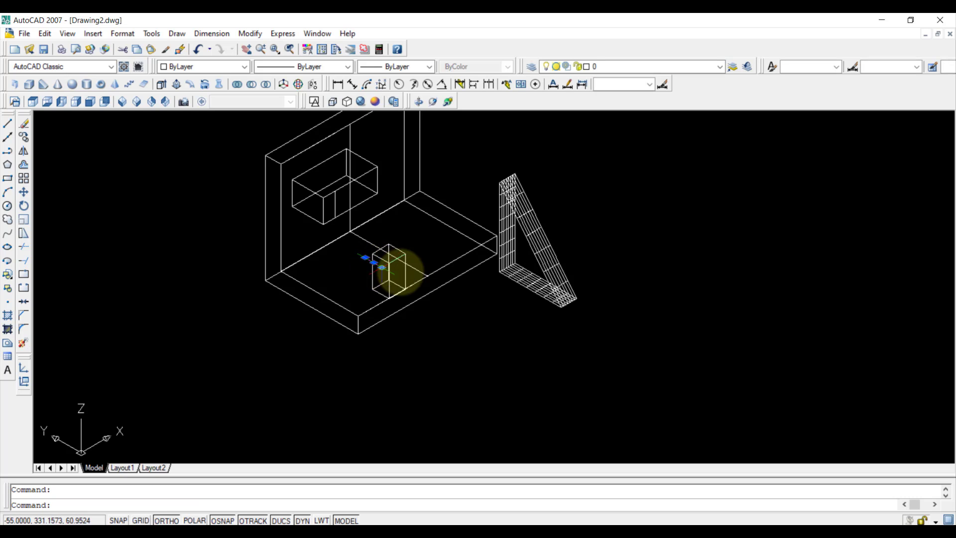
{"action": "key", "text": "Delete"}
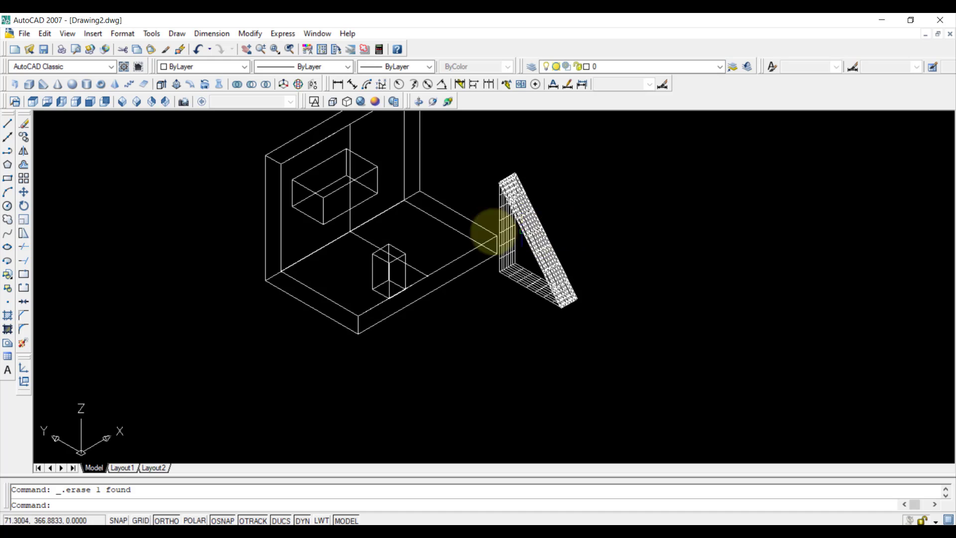
{"action": "left_click", "coordinate": [375, 101]}
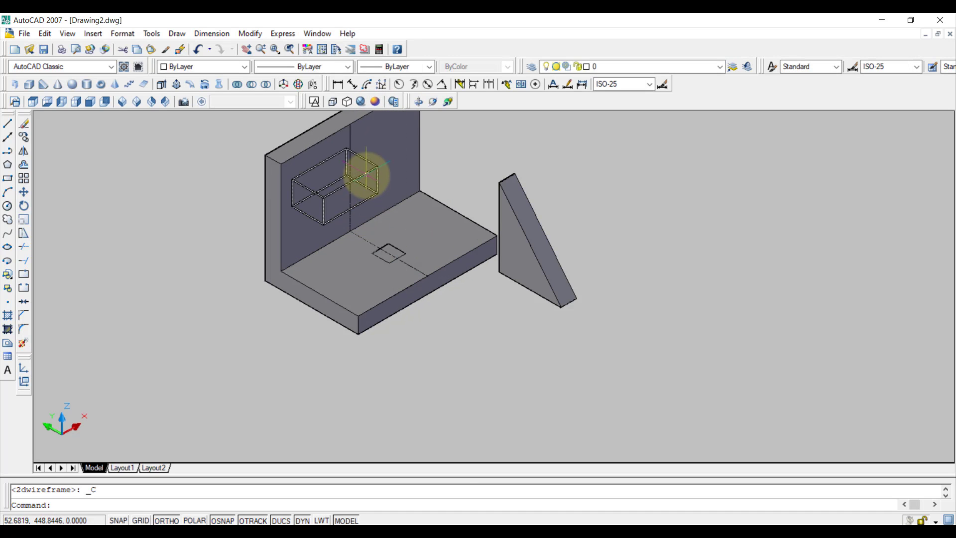
Step: Subtract the 35-unit block from the L-shaped bracket to cut the rectangular opening through its upright
{"action": "type", "text": "SU"}
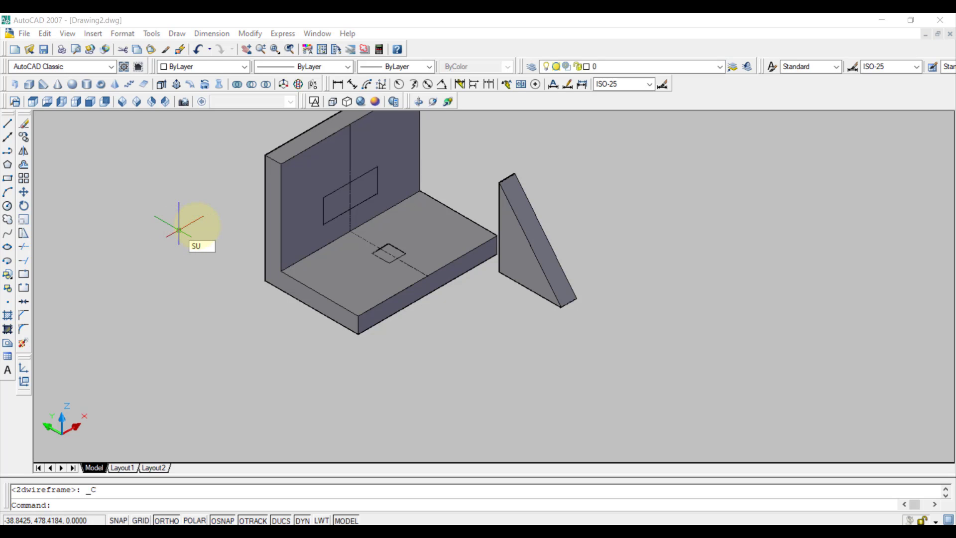
{"action": "key", "text": "Return"}
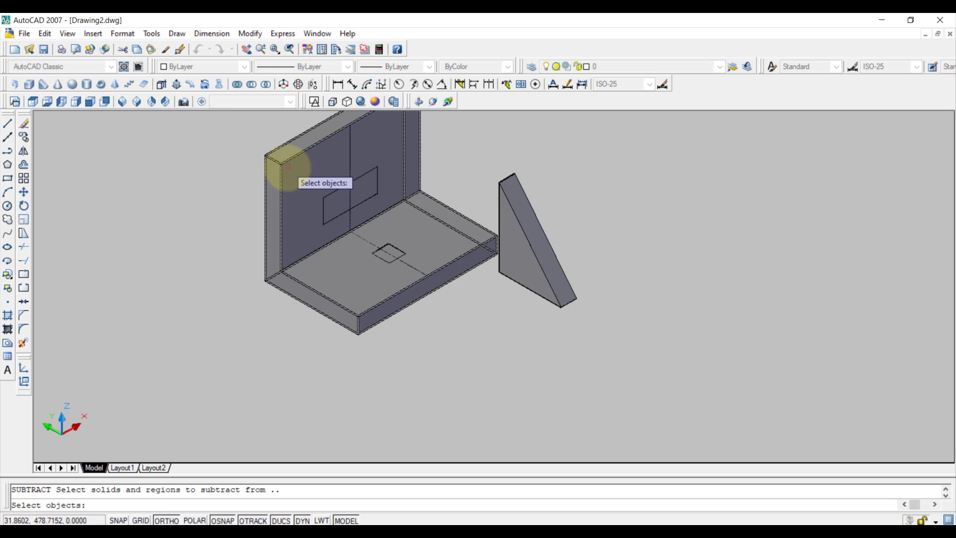
{"action": "left_click", "coordinate": [282, 178]}
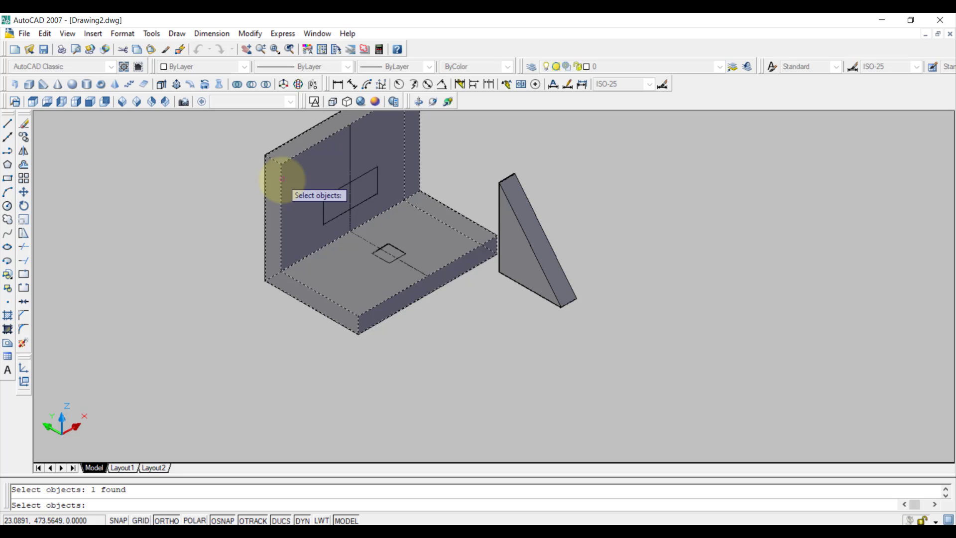
{"action": "key", "text": "Return"}
{"action": "left_click", "coordinate": [339, 172]}
{"action": "key", "text": "Return"}
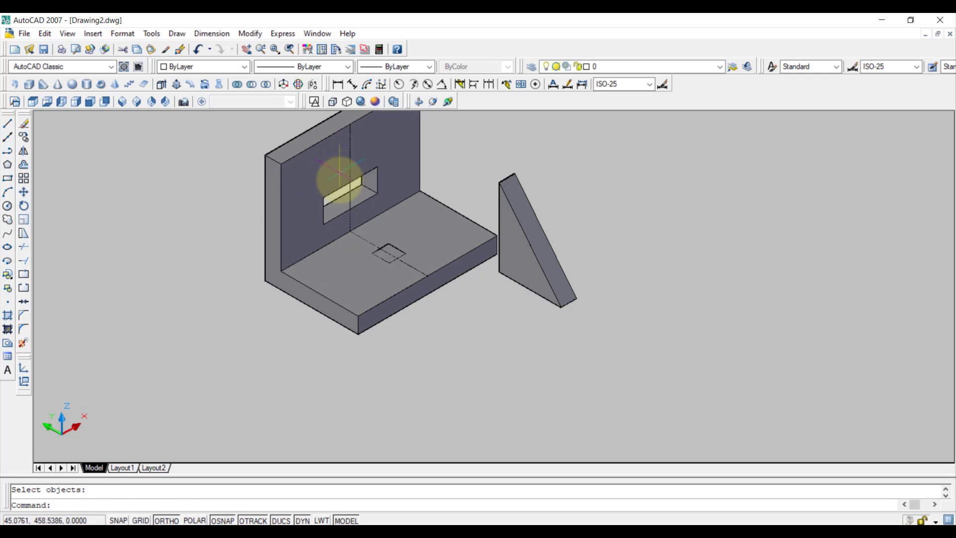
Step: Subtract the small box from the bracket to cut the square hole through its base
{"action": "type", "text": "S"}
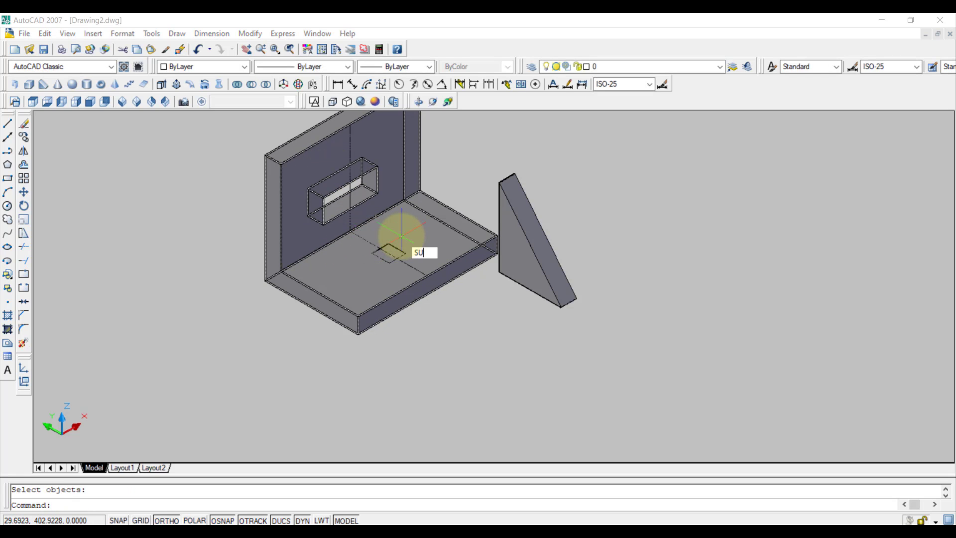
{"action": "type", "text": "U"}
{"action": "key", "text": "Return"}
{"action": "left_click", "coordinate": [391, 252]}
{"action": "key", "text": "Return"}
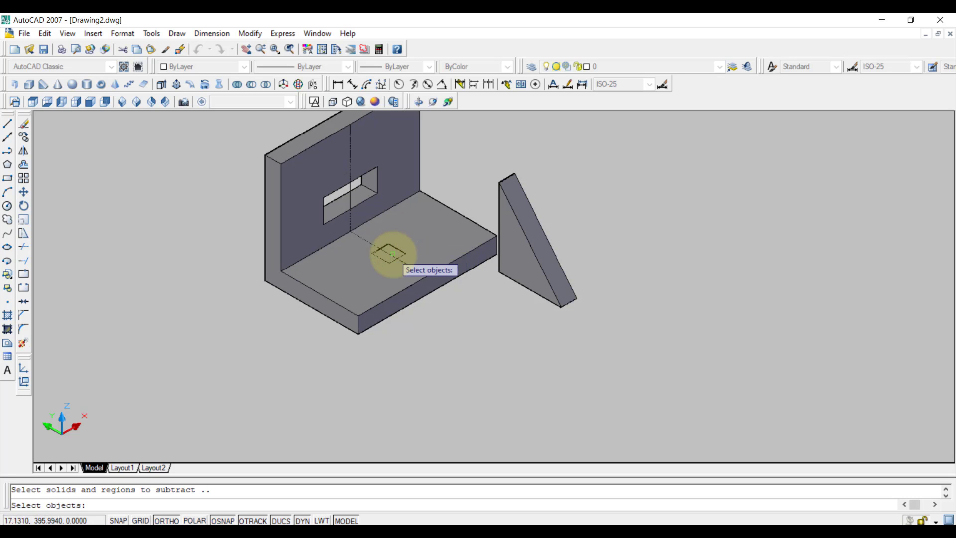
{"action": "left_click", "coordinate": [391, 253]}
{"action": "key", "text": "Return"}
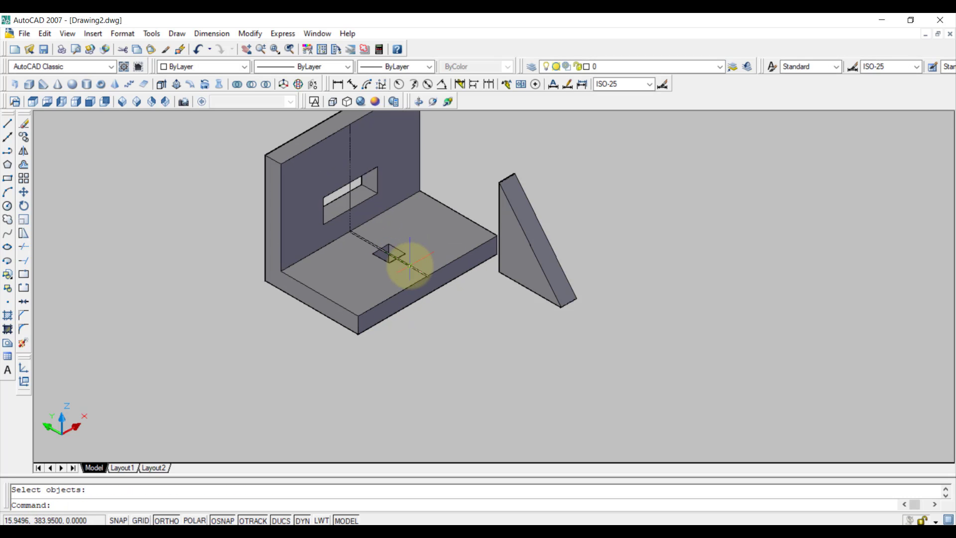
Step: Erase the remaining construction lines on the bracket's base and upright, including the short one below the rectangular opening
{"action": "left_click", "coordinate": [410, 265]}
{"action": "key", "text": "Delete"}
{"action": "left_click", "coordinate": [351, 158]}
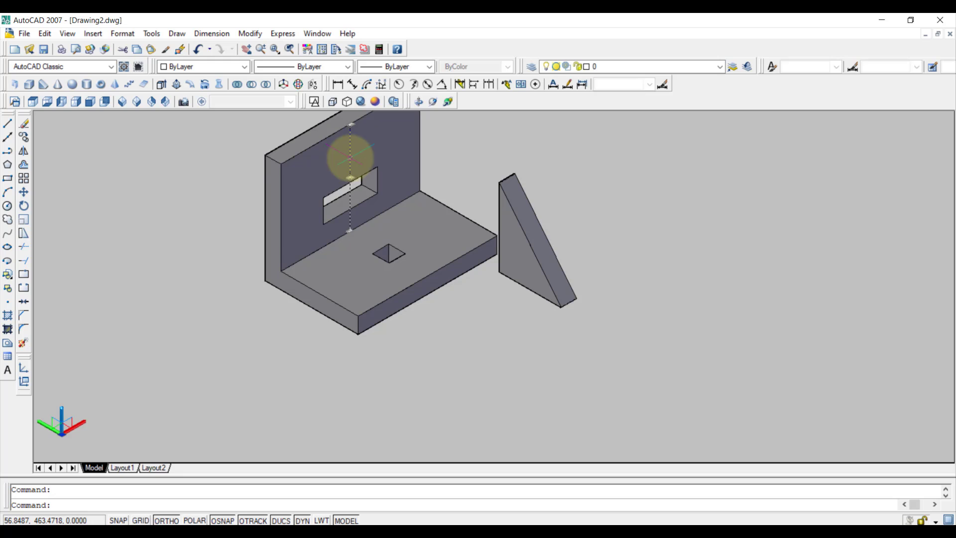
{"action": "key", "text": "Delete"}
{"action": "left_click", "coordinate": [350, 214]}
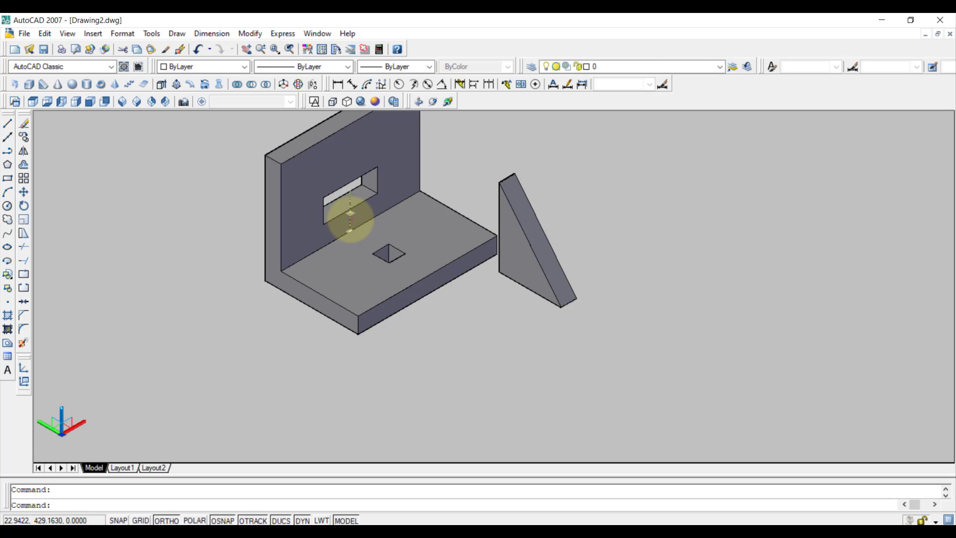
{"action": "key", "text": "Delete"}
{"action": "left_click", "coordinate": [597, 210]}
{"action": "left_click", "coordinate": [519, 319]}
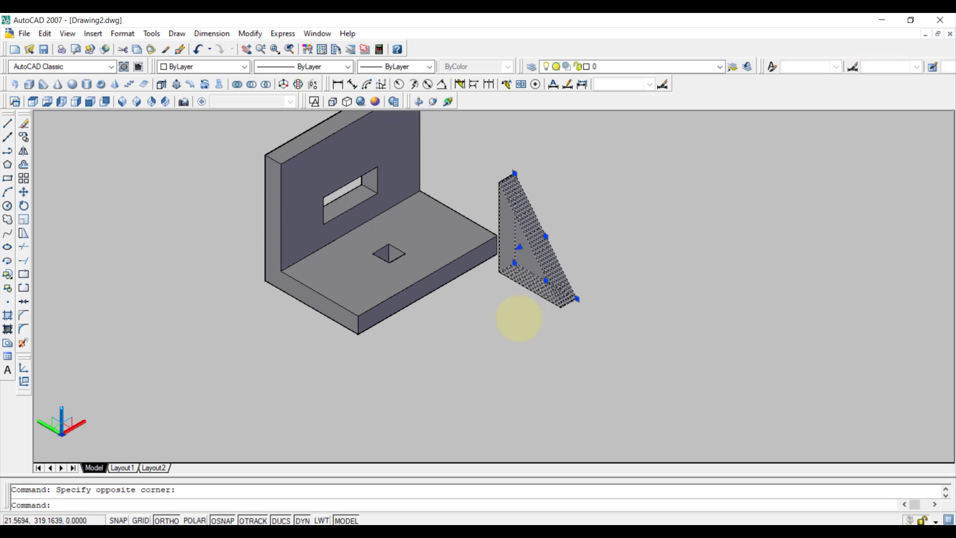
{"action": "left_click", "coordinate": [23, 192]}
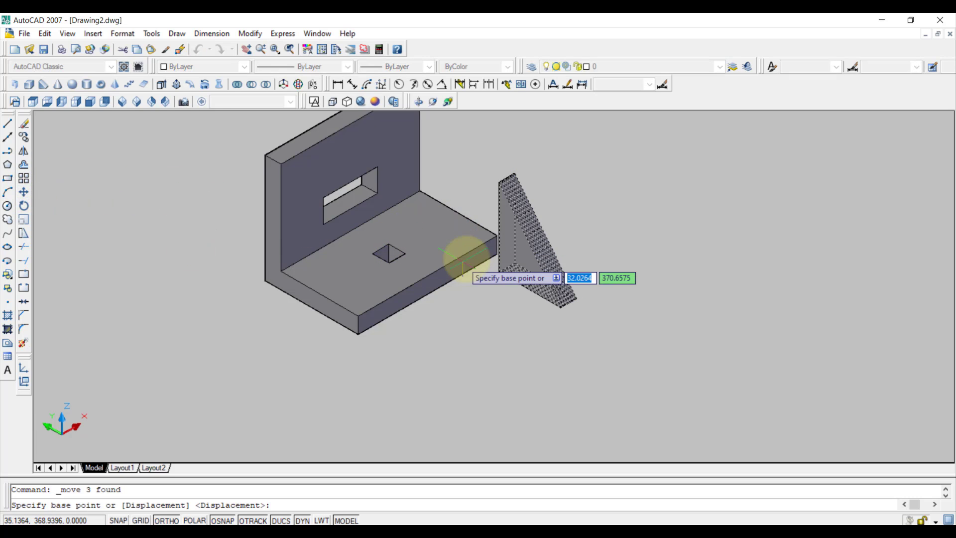
{"action": "left_click", "coordinate": [515, 261]}
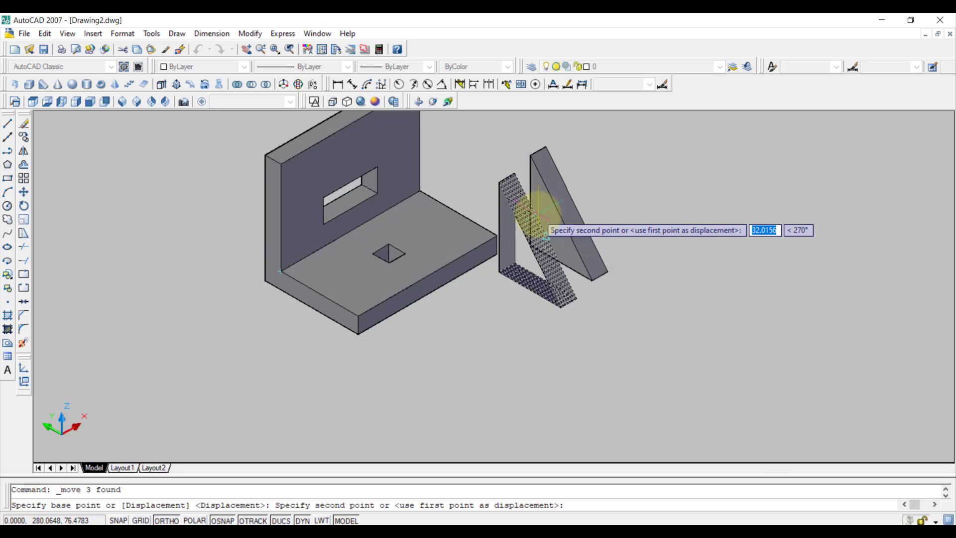
{"action": "key", "text": "Escape"}
Step: Move the triangular rib by its lower corner onto the bracket's near inside corner and erase the rectangular face left behind
{"action": "left_click", "coordinate": [589, 188]}
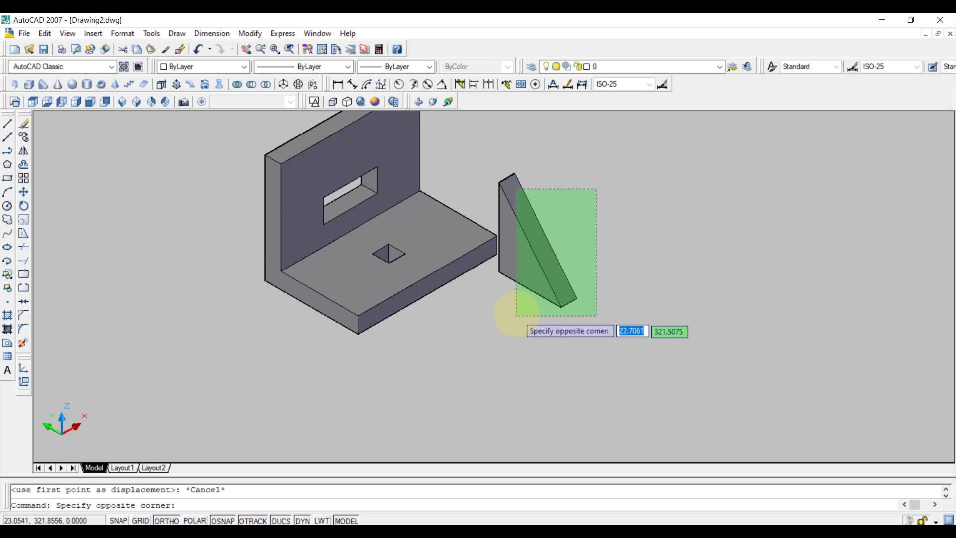
{"action": "left_click", "coordinate": [516, 317]}
{"action": "left_click", "coordinate": [23, 193]}
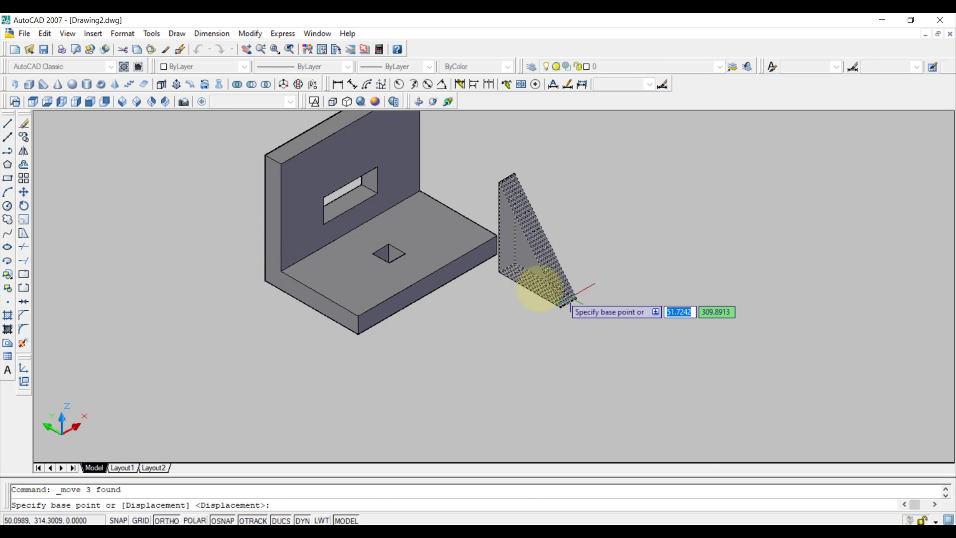
{"action": "left_click", "coordinate": [502, 271]}
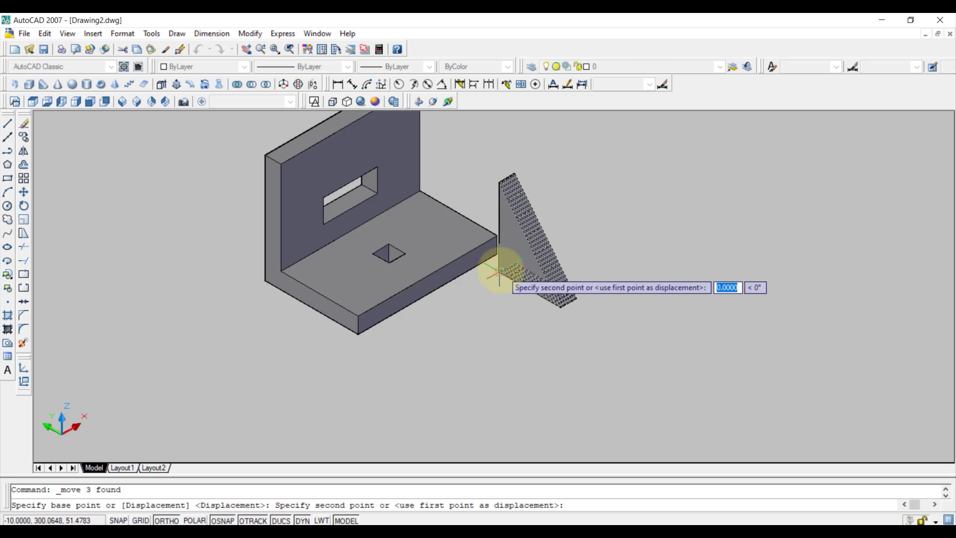
{"action": "left_click", "coordinate": [283, 271]}
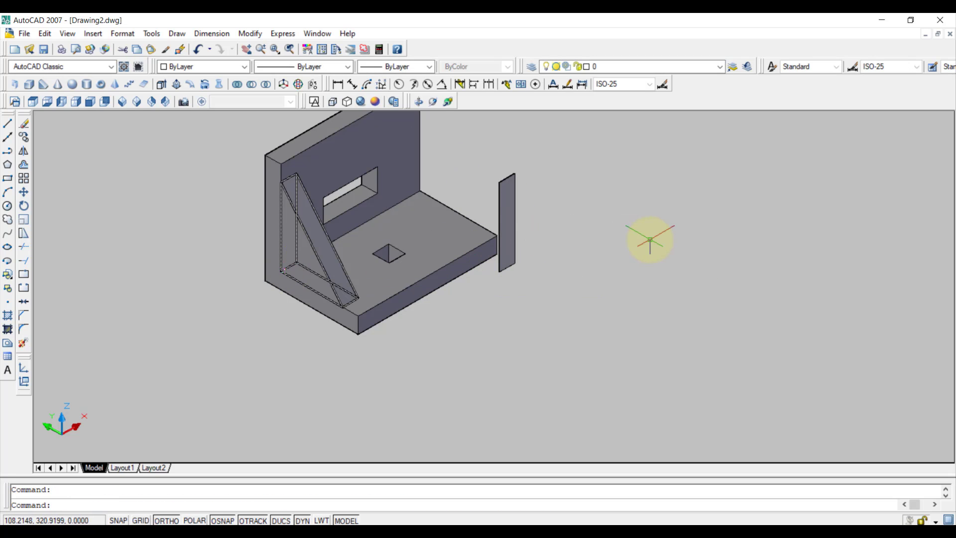
{"action": "left_click", "coordinate": [510, 203]}
{"action": "key", "text": "Delete"}
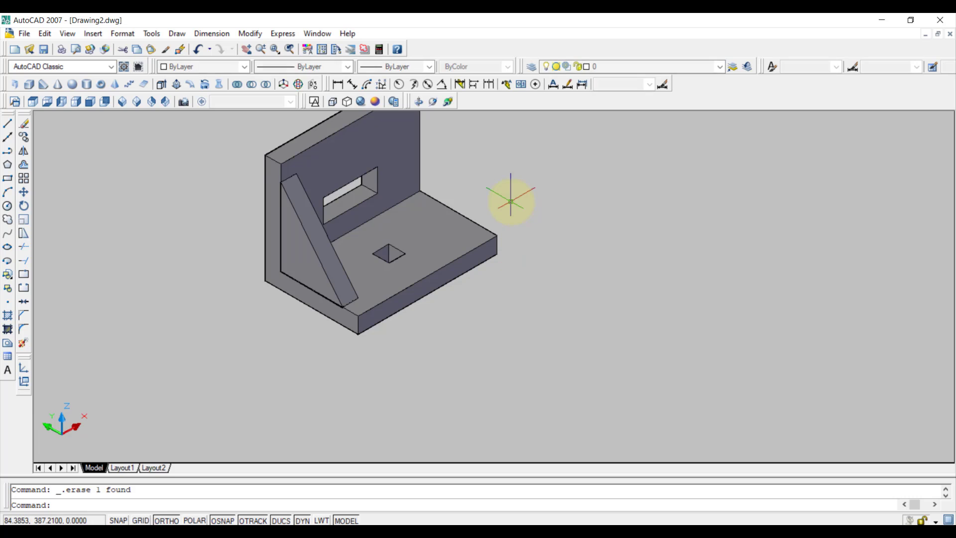
Step: Copy the triangular rib along the base to the opposite end of the bracket
{"action": "left_click", "coordinate": [309, 244]}
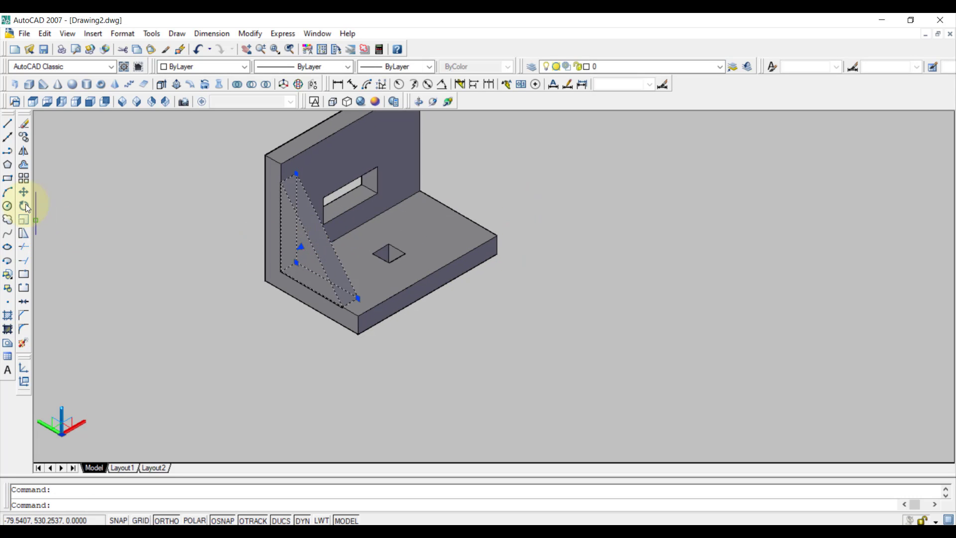
{"action": "left_click", "coordinate": [25, 138]}
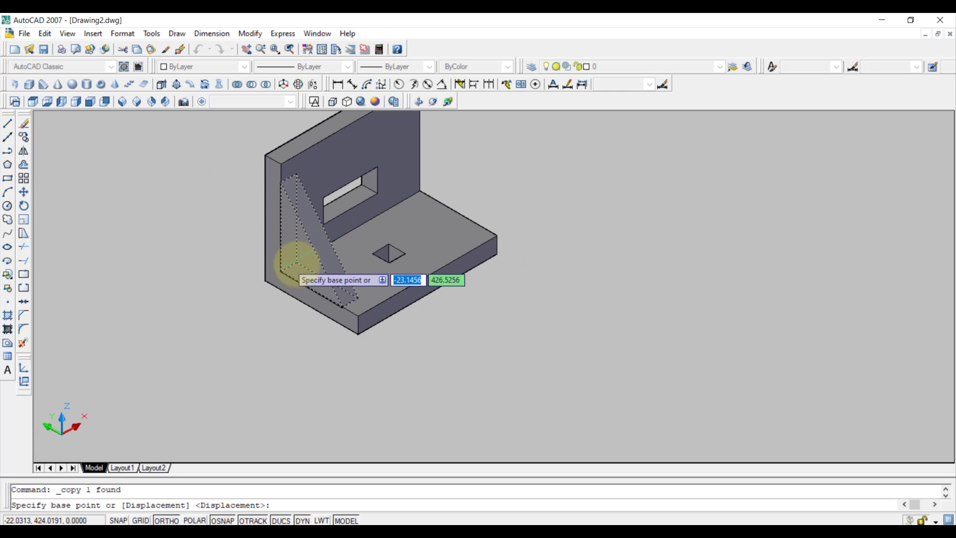
{"action": "left_click", "coordinate": [296, 262]}
{"action": "left_click", "coordinate": [553, 192]}
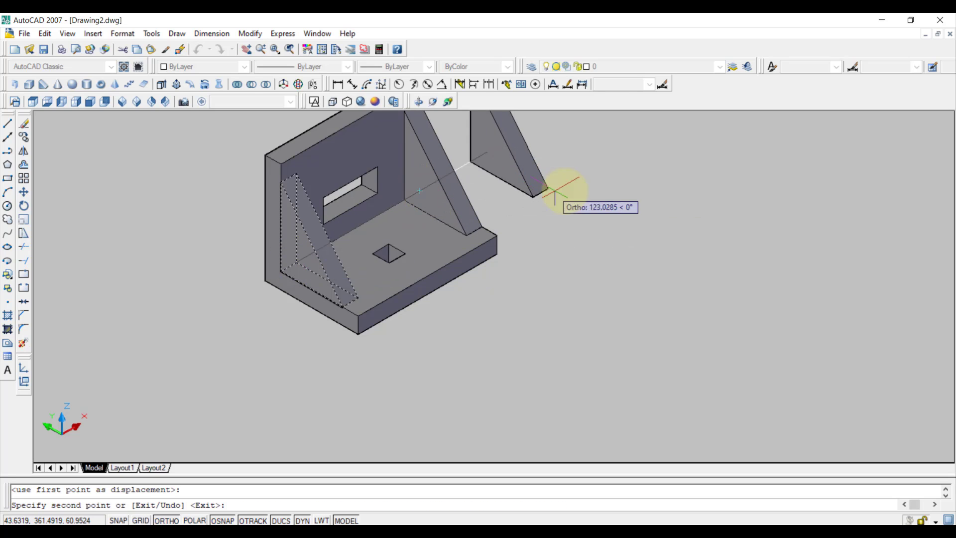
{"action": "right_click", "coordinate": [659, 252]}
{"action": "left_click", "coordinate": [670, 259]}
Step: Compare the bracket with the dimensioned drawing AUTOCAD 1.jpg in Photos and return to AutoCAD
{"action": "scroll", "coordinate": [595, 239], "scroll_direction": "down", "scroll_amount": 2}
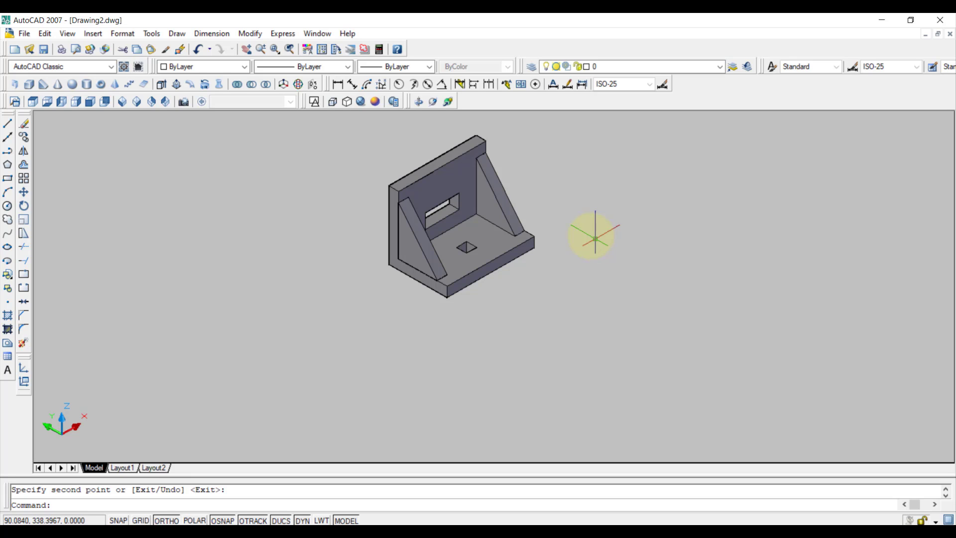
{"action": "middle_click_drag", "start_coordinate": [563, 253], "coordinate": [545, 292]}
{"action": "scroll", "coordinate": [545, 282], "scroll_direction": "up", "scroll_amount": 2}
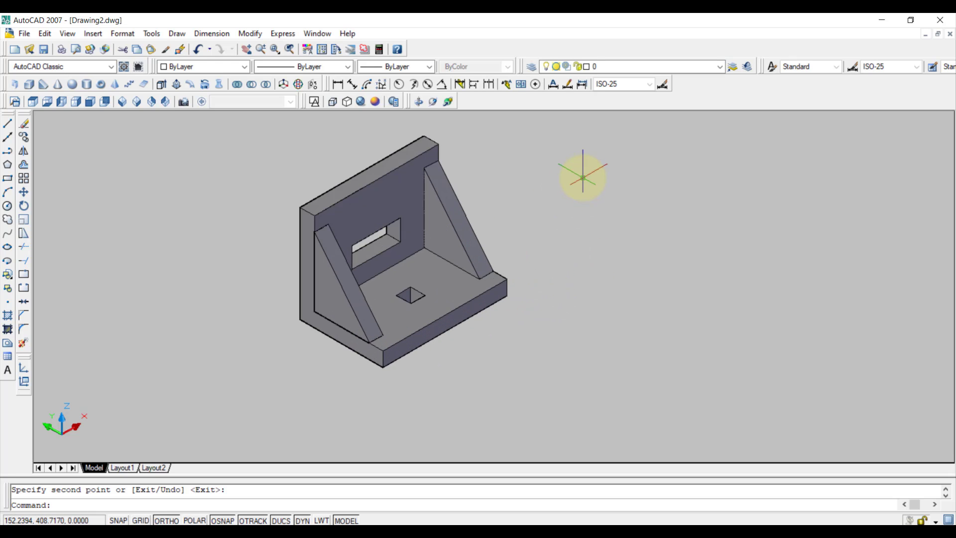
{"action": "mouse_move", "coordinate": [693, 535]}
{"action": "left_click", "coordinate": [689, 488]}
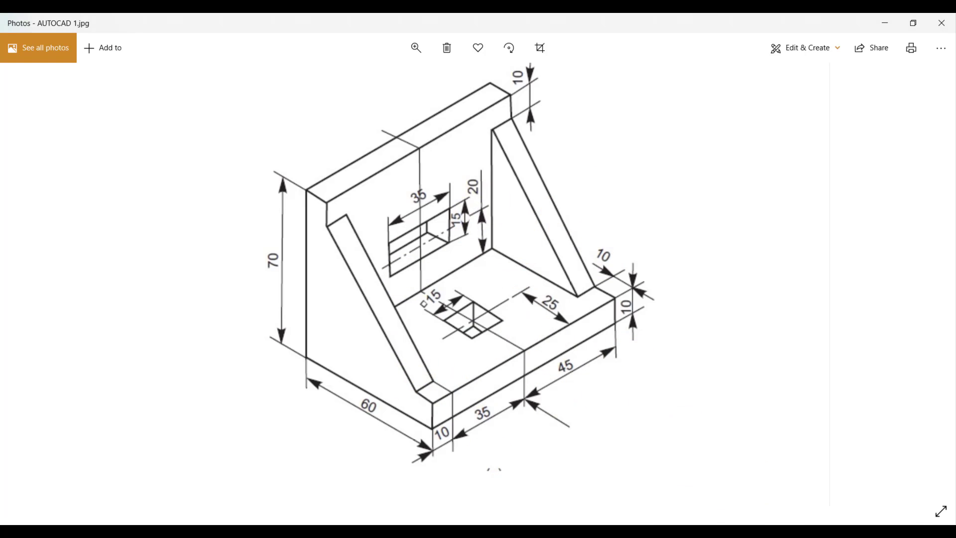
{"action": "left_click", "coordinate": [697, 534]}
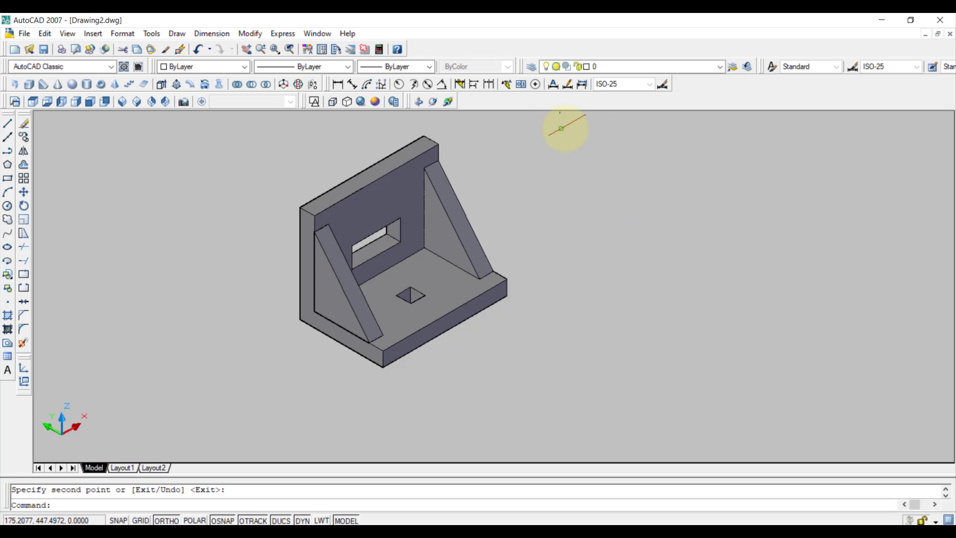
Step: Union the bracket with both triangular ribs and erase the leftover flat strip along the near rib's foot
{"action": "left_click", "coordinate": [561, 128]}
{"action": "left_click", "coordinate": [243, 385]}
{"action": "type", "text": "UN"}
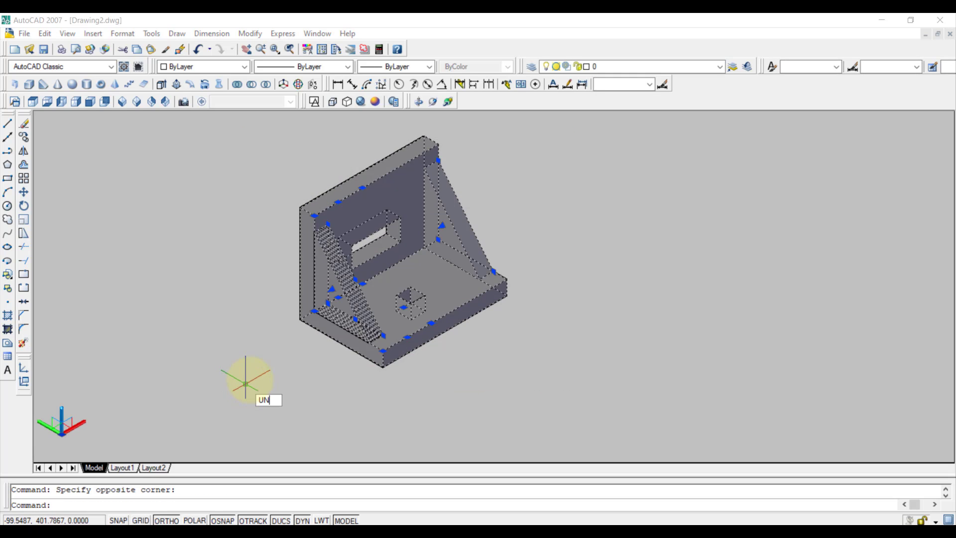
{"action": "type", "text": "ION"}
{"action": "key", "text": "Return"}
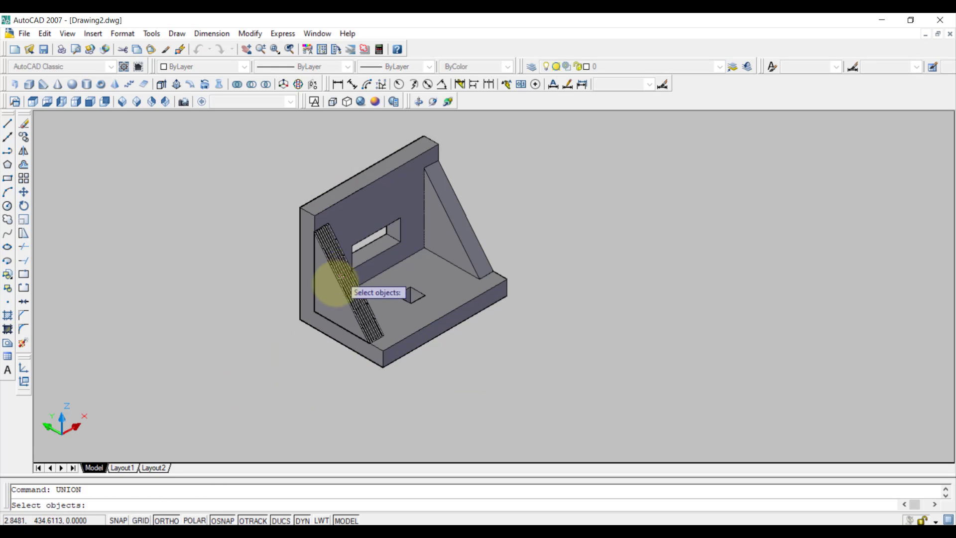
{"action": "left_click", "coordinate": [554, 121]}
{"action": "left_click", "coordinate": [262, 371]}
{"action": "key", "text": "Return"}
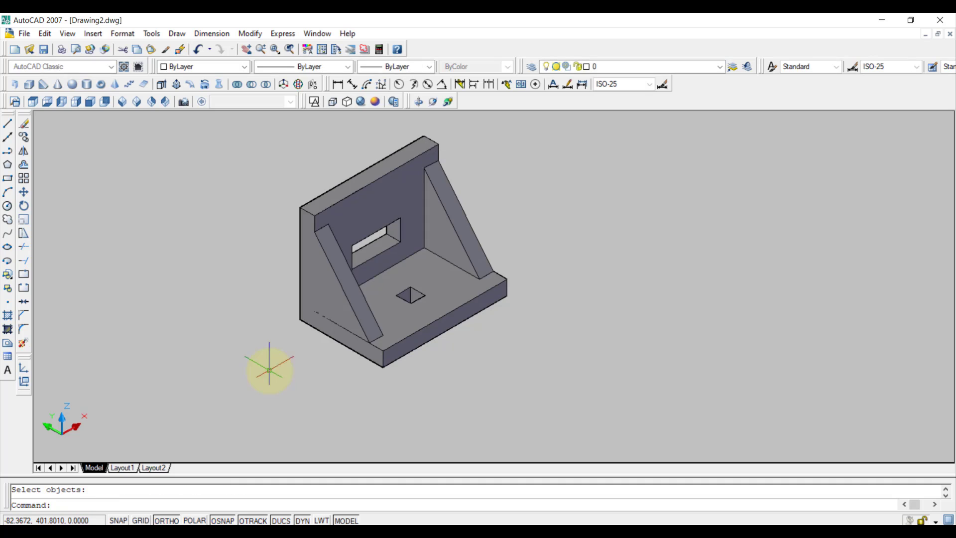
{"action": "left_click", "coordinate": [346, 322]}
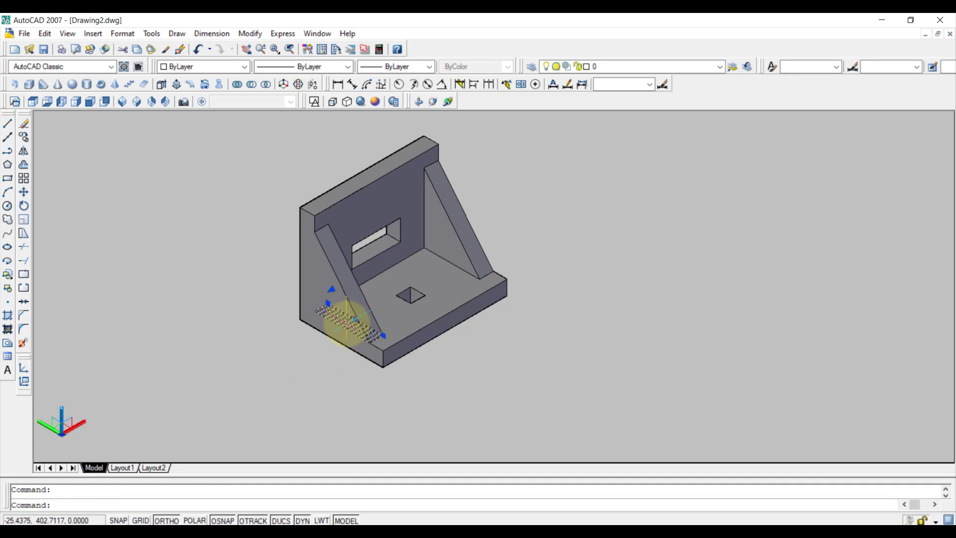
{"action": "key", "text": "Delete"}
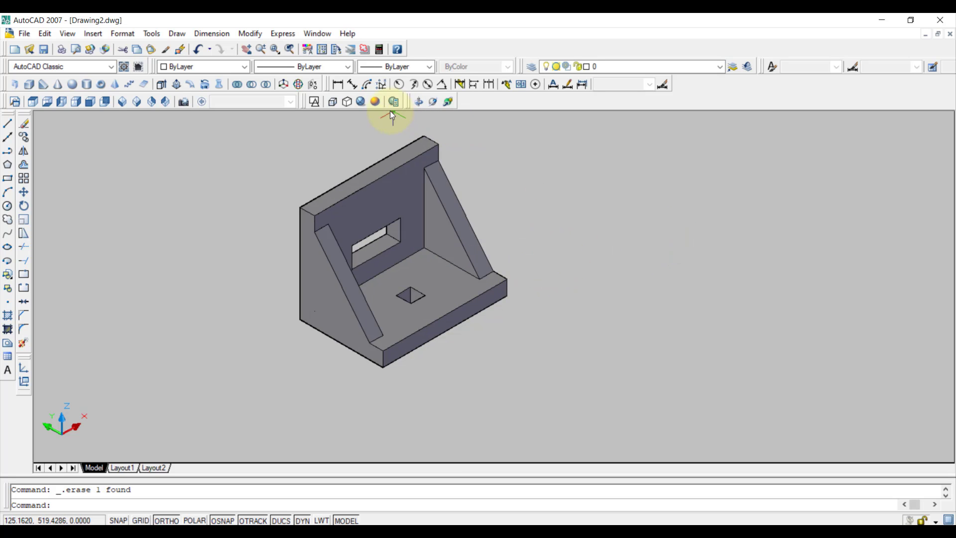
Step: Preview the bracket in the Realistic and 2D Wireframe visual styles and return it to Conceptual
{"action": "left_click", "coordinate": [374, 102]}
{"action": "left_click", "coordinate": [358, 102]}
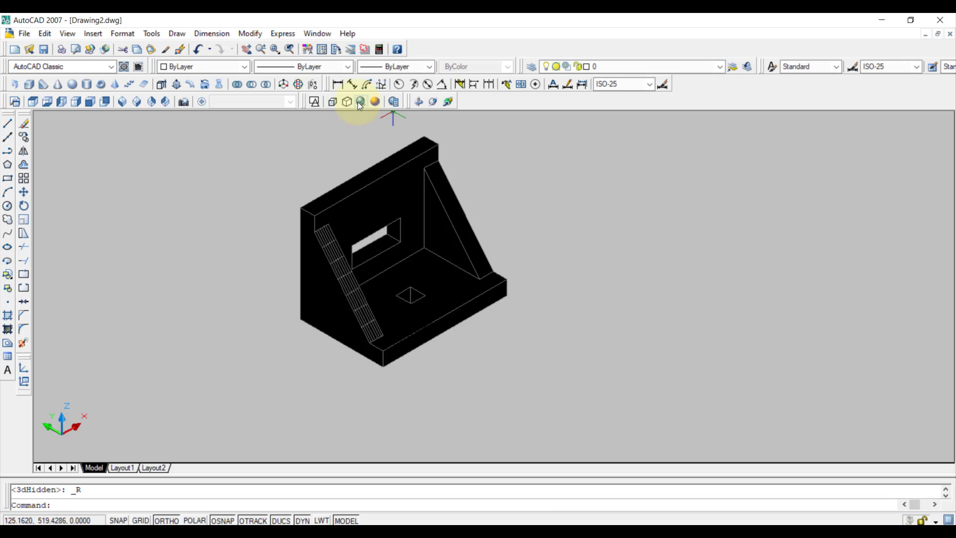
{"action": "left_click", "coordinate": [316, 101]}
{"action": "left_click", "coordinate": [375, 103]}
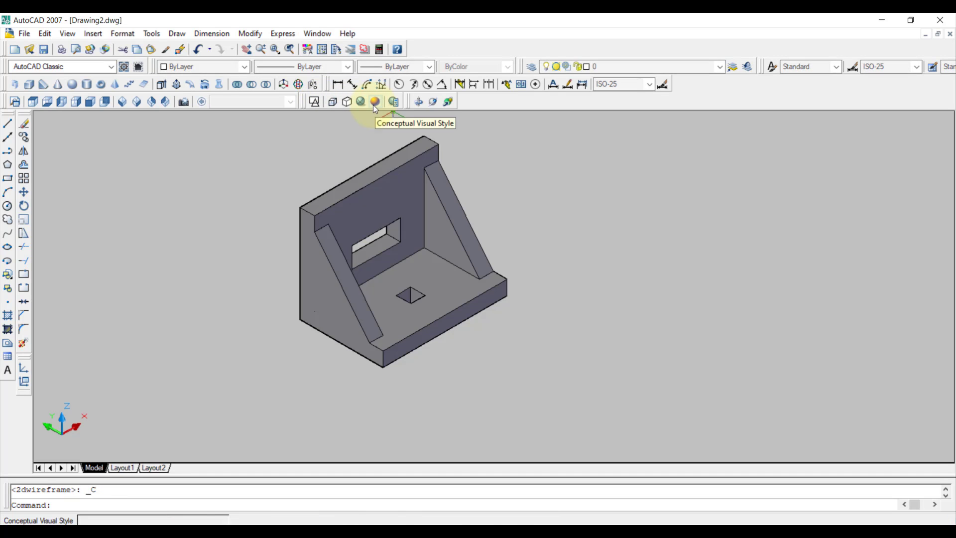
Step: Inspect the finished bracket from the front with a free orbit and restore the SW Isometric view
{"action": "left_click", "coordinate": [433, 101]}
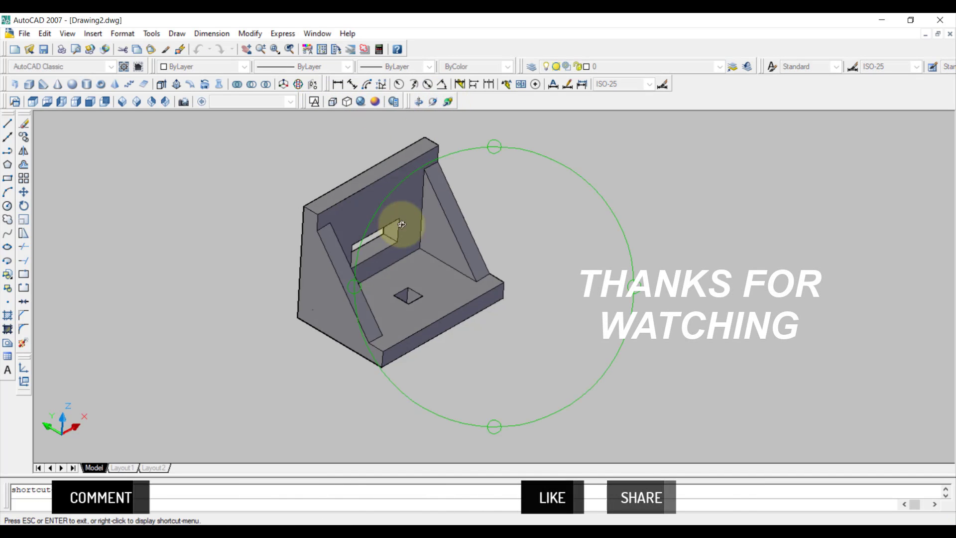
{"action": "left_click_drag", "start_coordinate": [401, 224], "coordinate": [516, 288]}
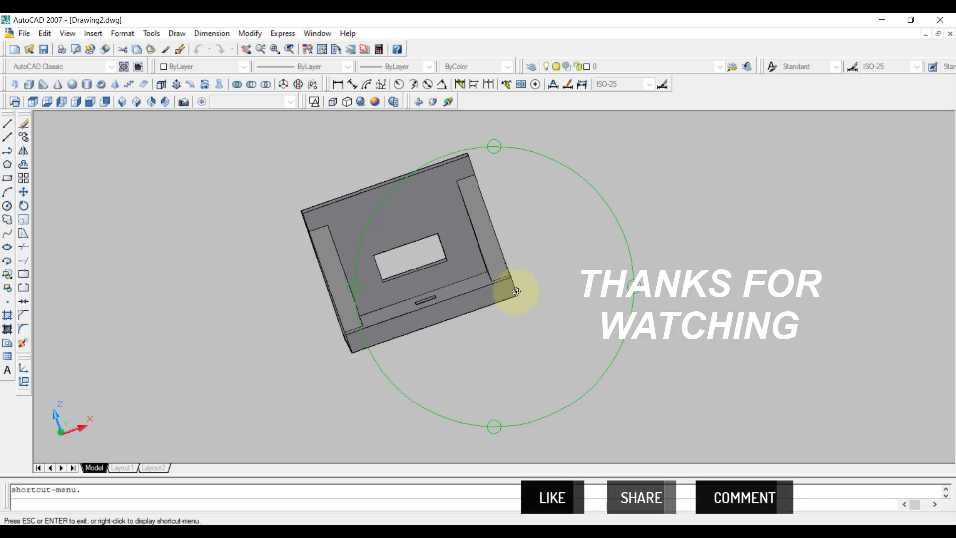
{"action": "left_click", "coordinate": [123, 102]}
{"action": "scroll", "coordinate": [284, 214], "scroll_direction": "up", "scroll_amount": 5}
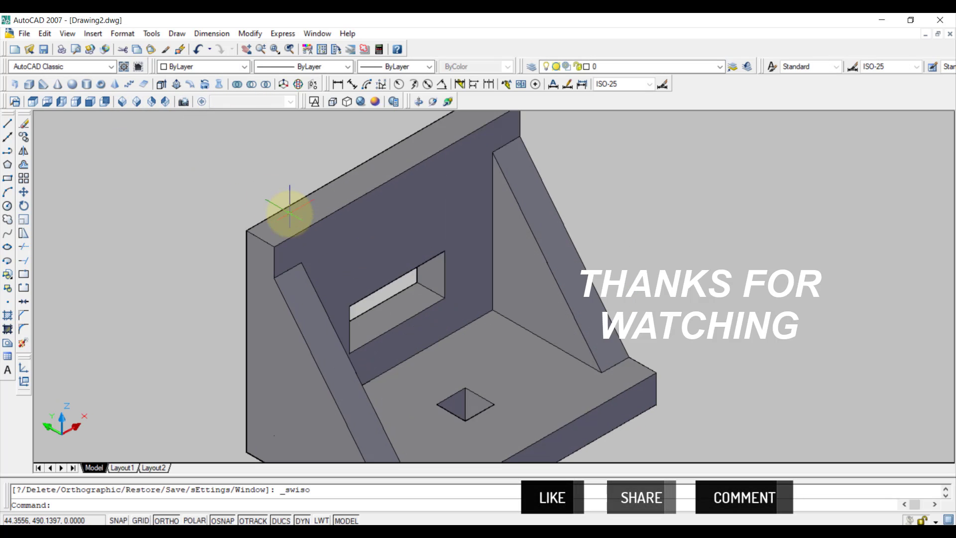
{"action": "scroll", "coordinate": [283, 213], "scroll_direction": "down", "scroll_amount": 2}
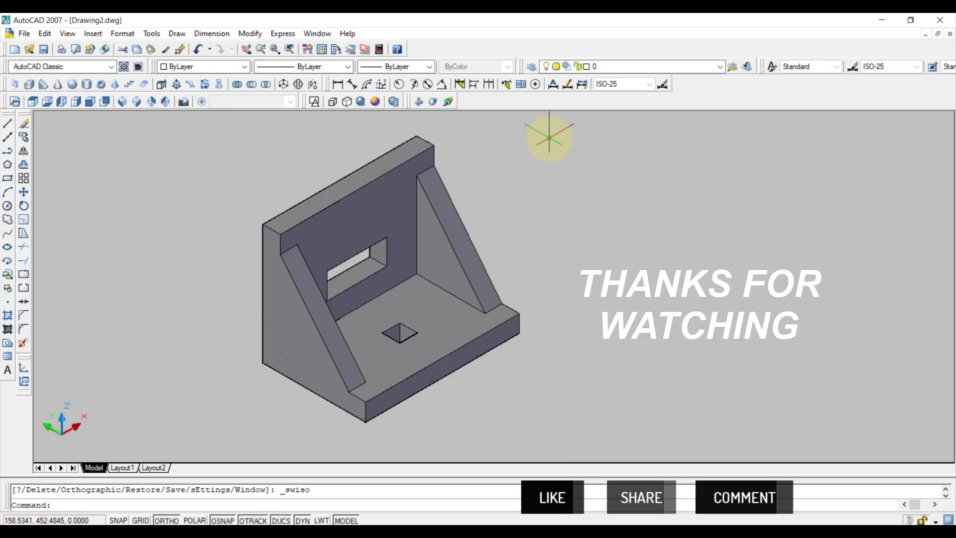